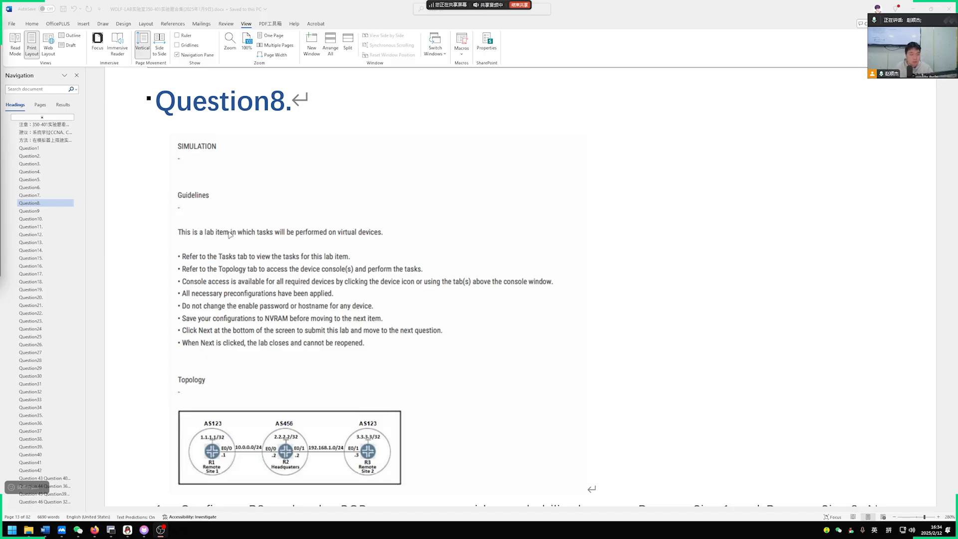
scroll(68, 258, down, 3)
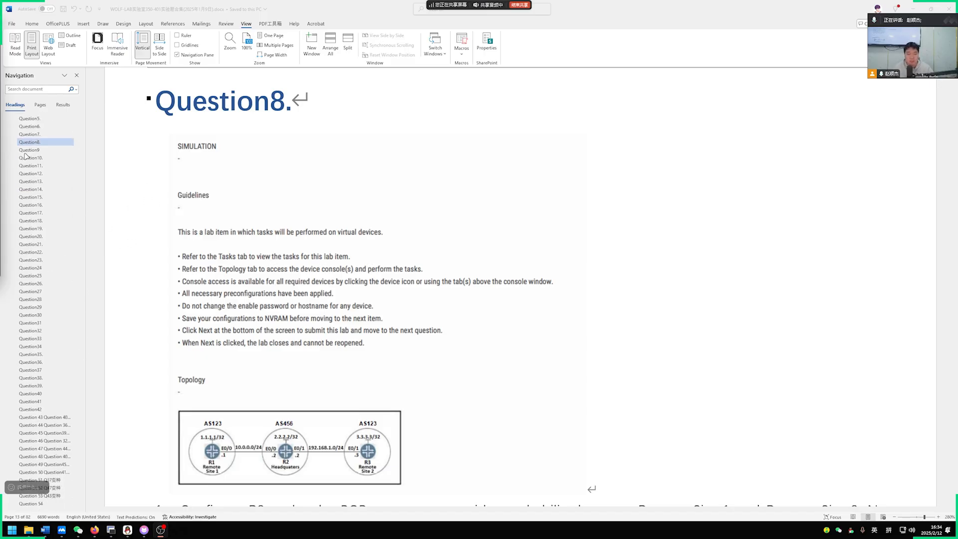
scroll(52, 202, up, 3)
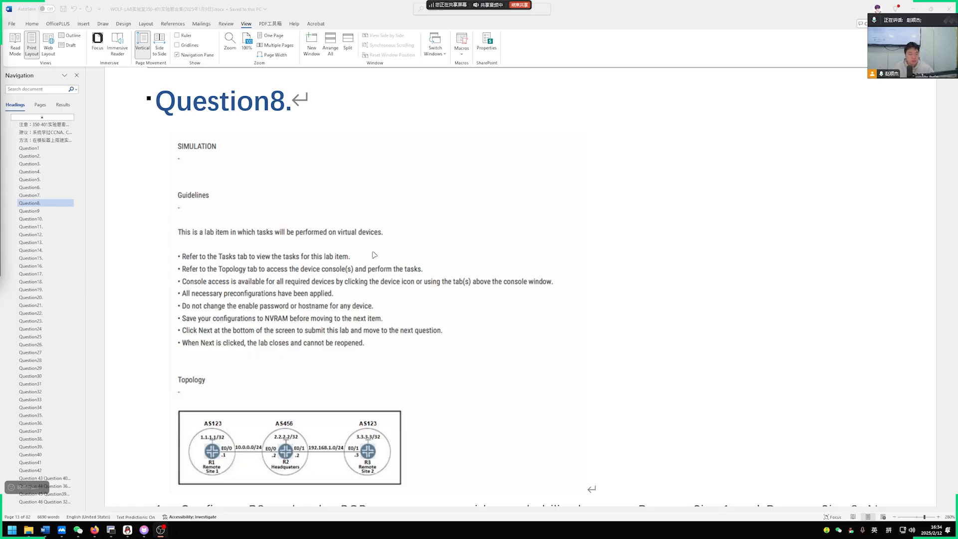
scroll(382, 259, down, 3)
scroll(382, 260, down, 3)
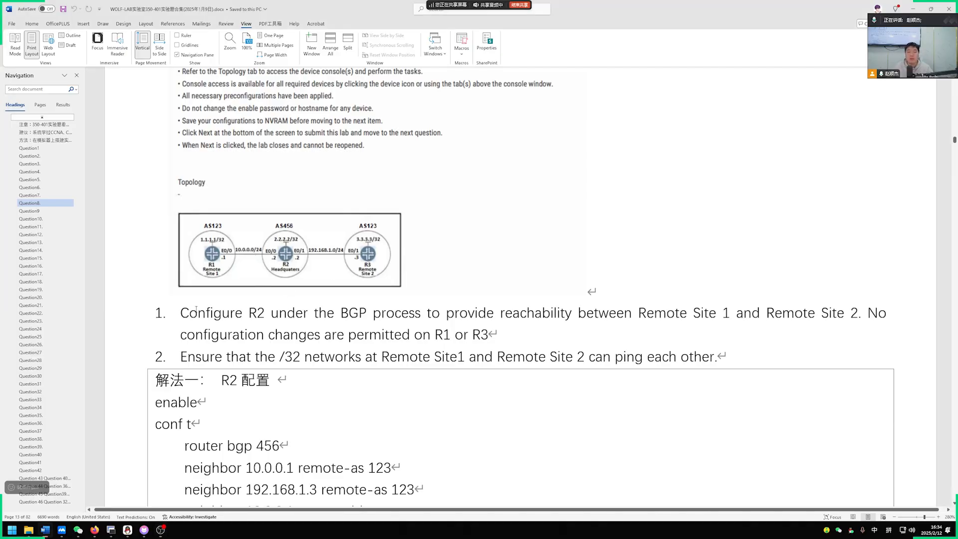
drag(181, 312, 501, 330)
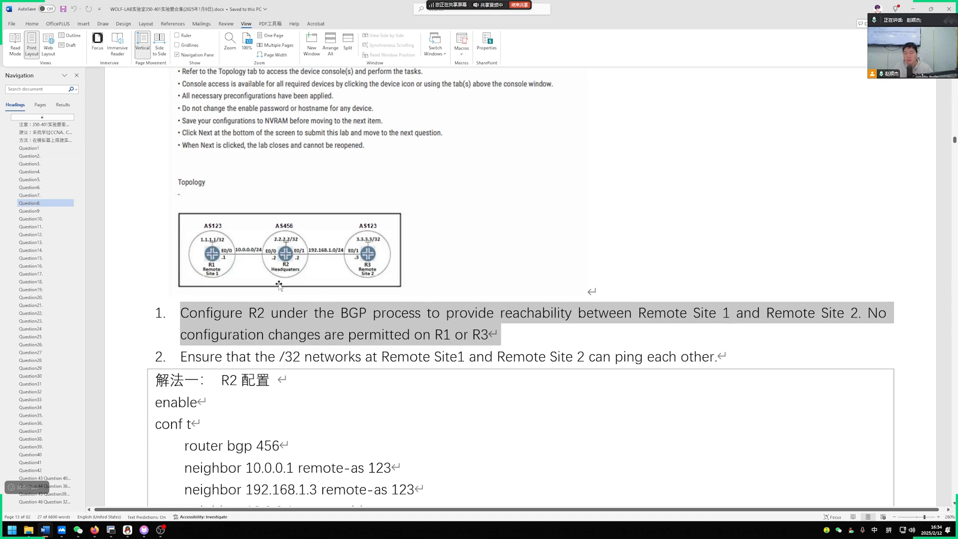
drag(249, 313, 431, 313)
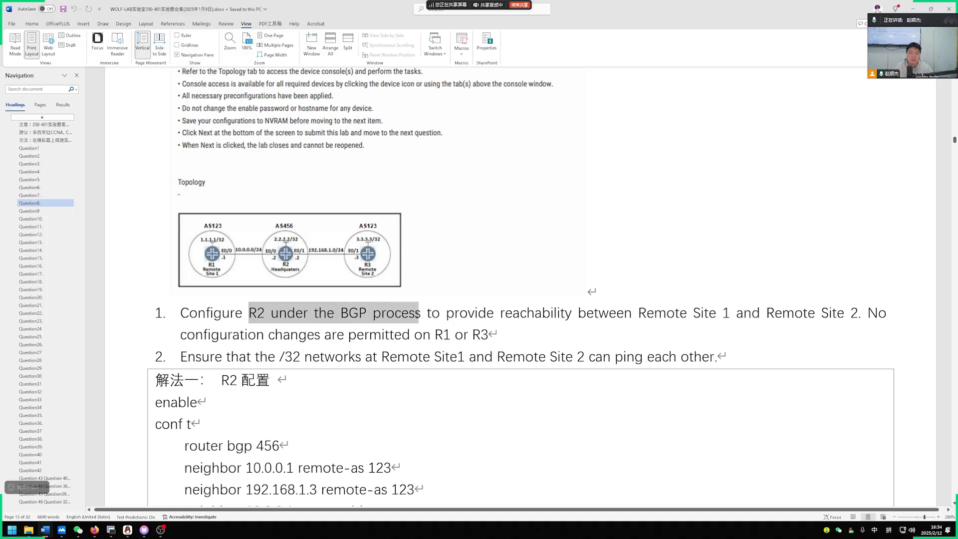
click(454, 334)
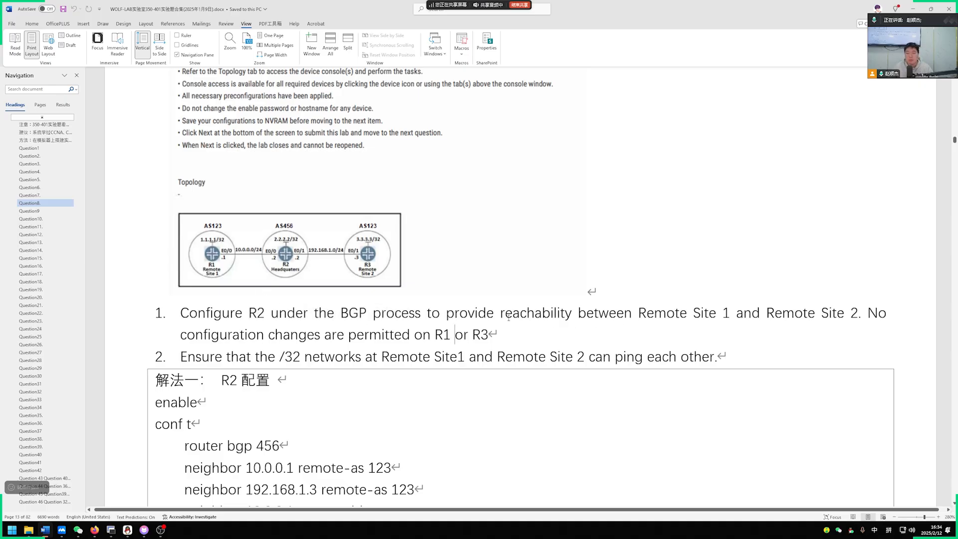
drag(447, 313, 867, 313)
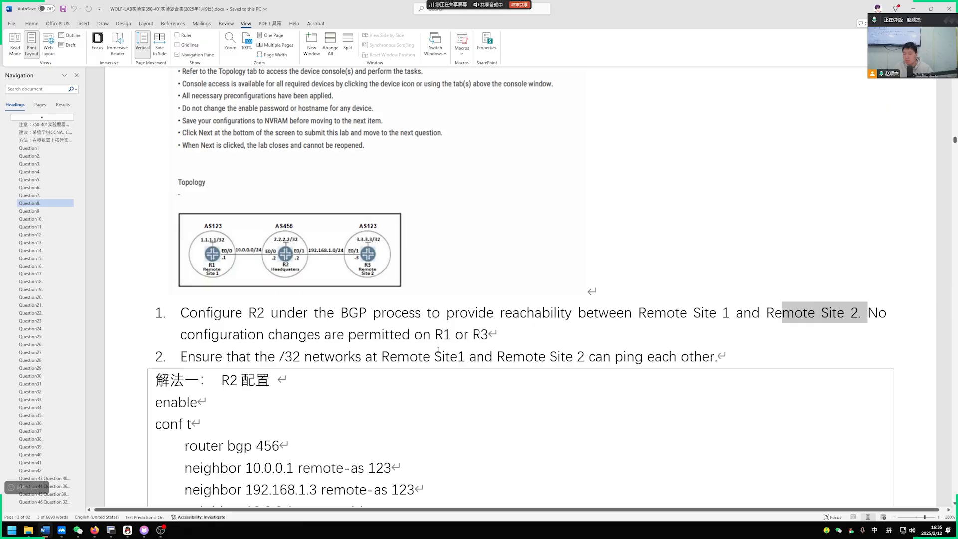
drag(494, 313, 578, 314)
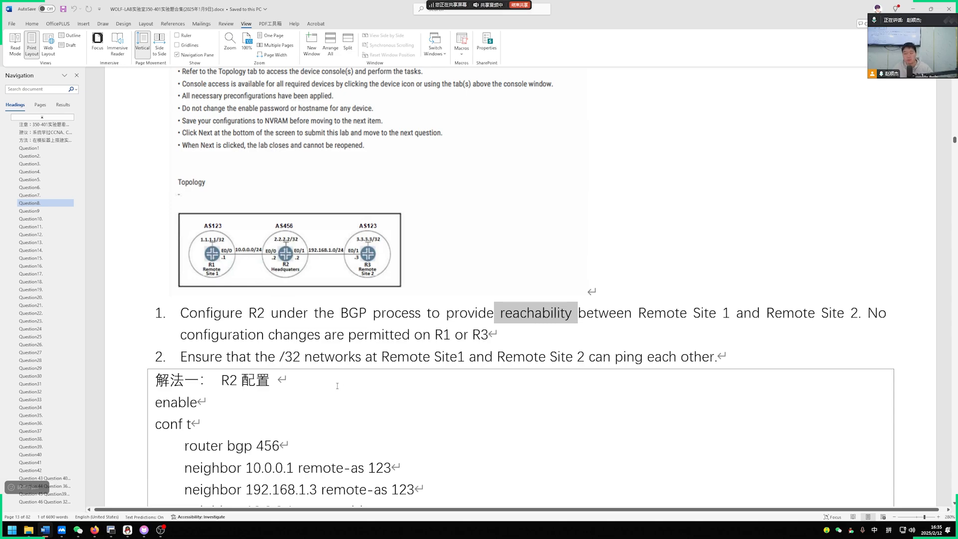
mouse_move(490, 335)
mouse_down()
mouse_move(173, 342)
mouse_move(872, 313)
mouse_up()
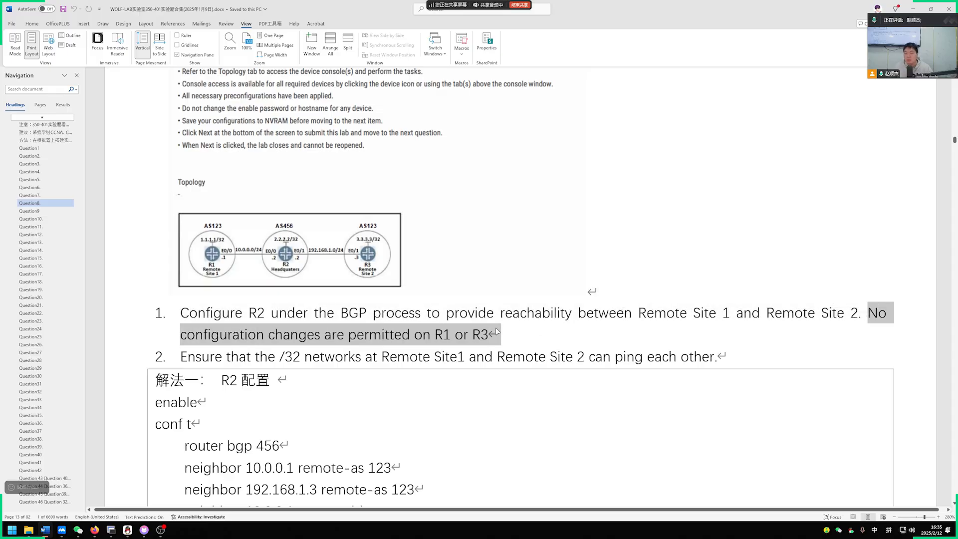
drag(491, 335, 414, 335)
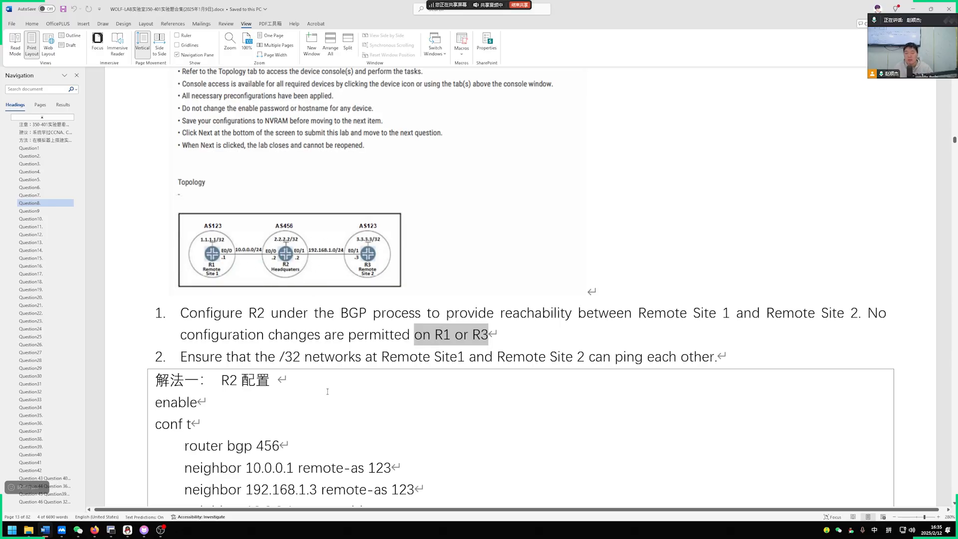
drag(181, 357, 300, 357)
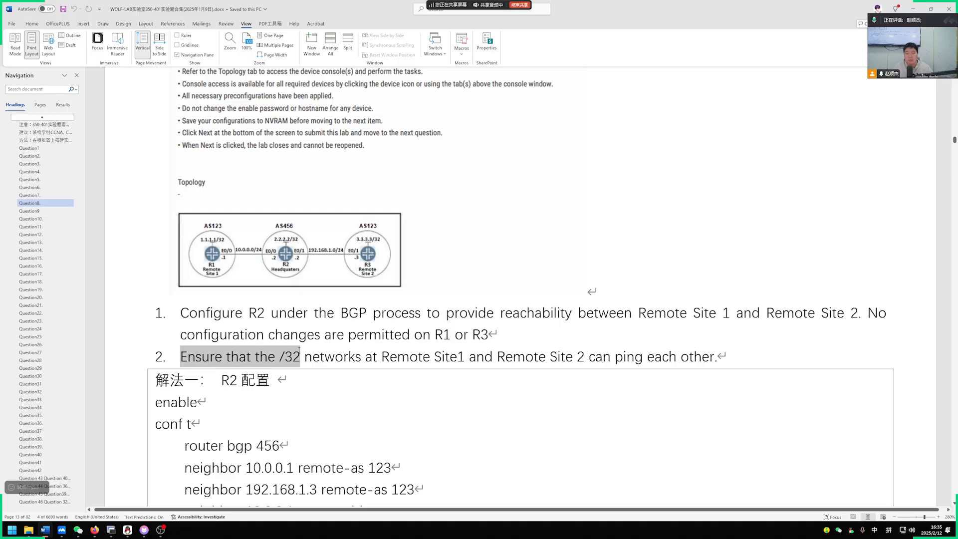
drag(299, 357, 362, 356)
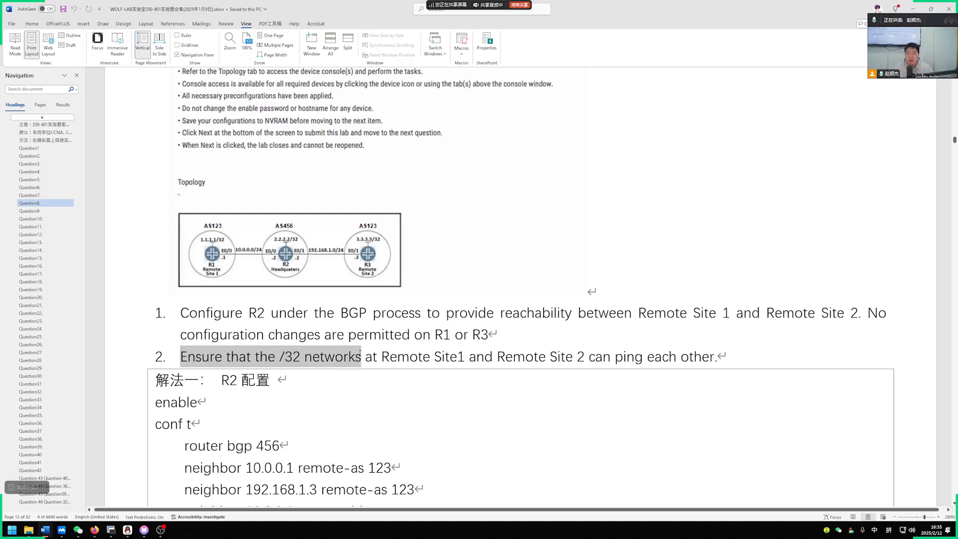
click(292, 358)
double_click(289, 358)
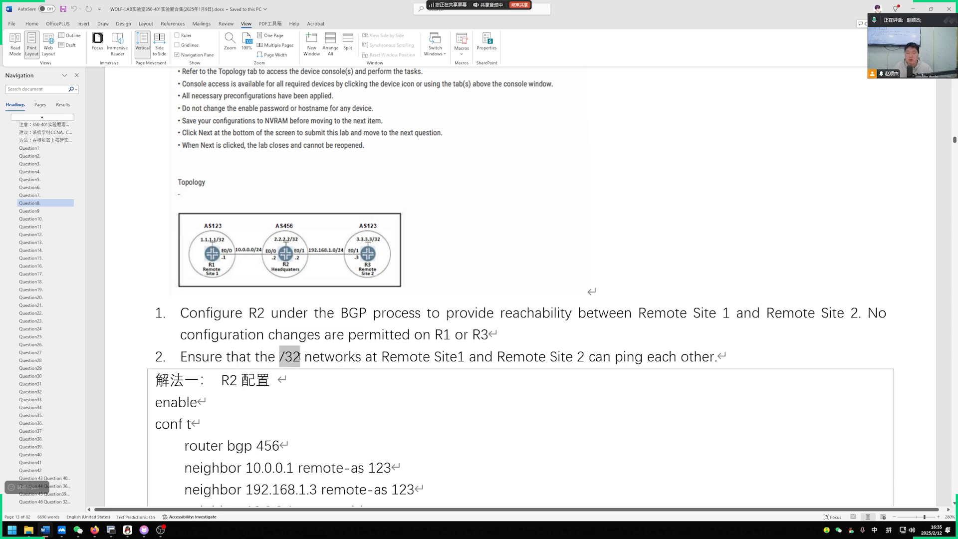
double_click(332, 357)
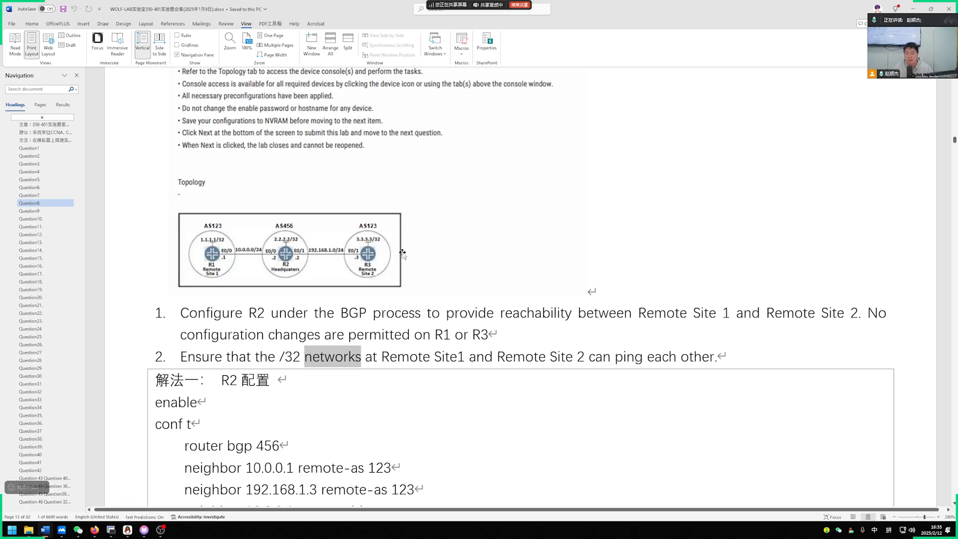
drag(718, 357, 180, 357)
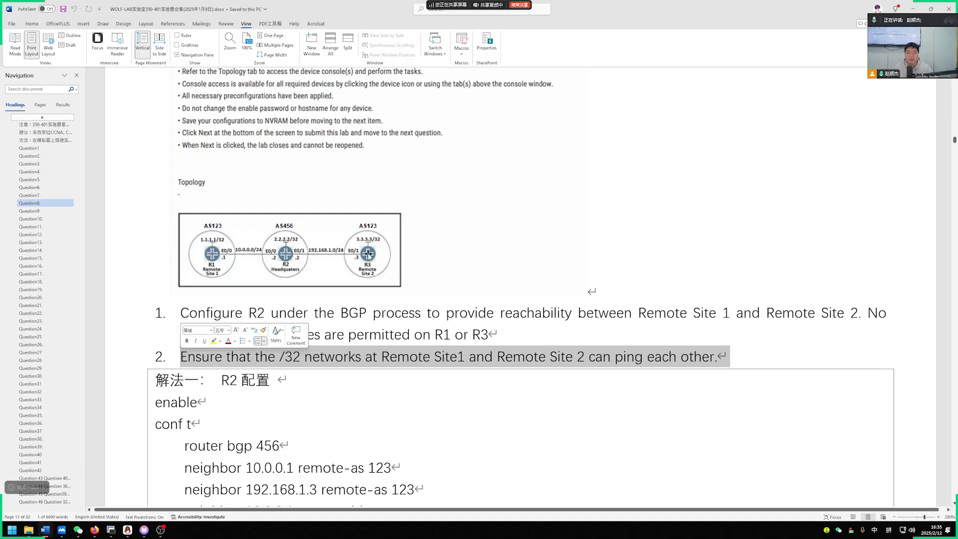
click(449, 352)
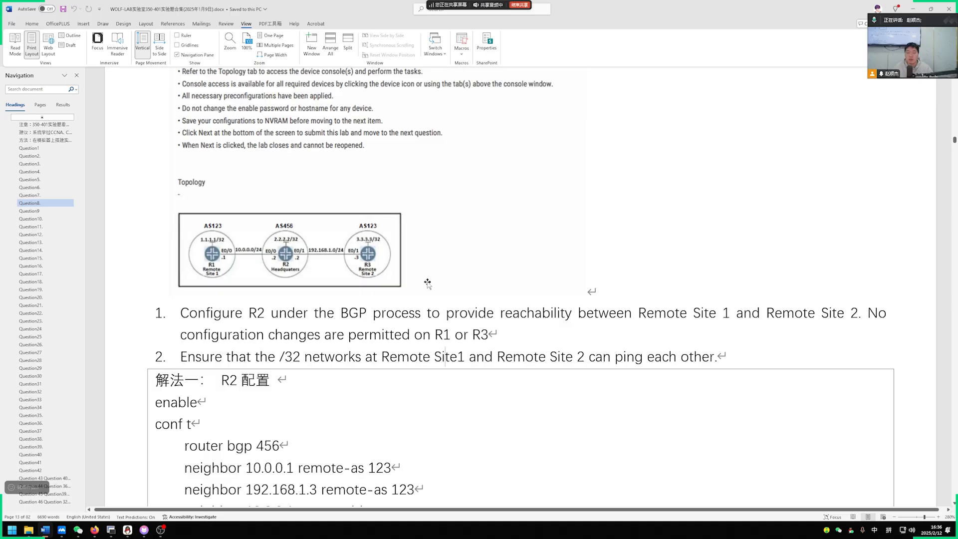
scroll(322, 296, up, 3)
scroll(330, 351, up, 1)
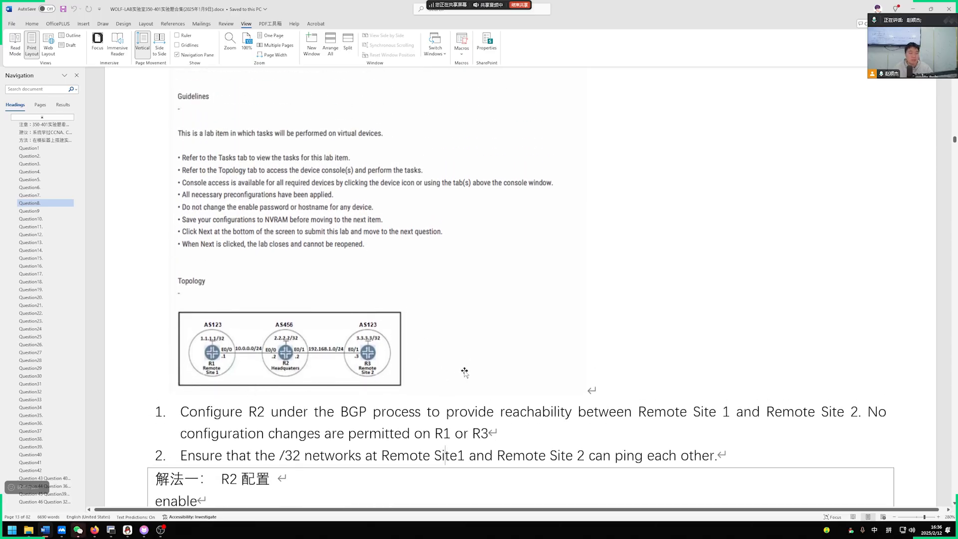
scroll(322, 388, down, 1)
scroll(321, 388, up, 1)
Step: Switch from the Word lab document to the SecureCRT window with the R2 session
key(alt+Tab)
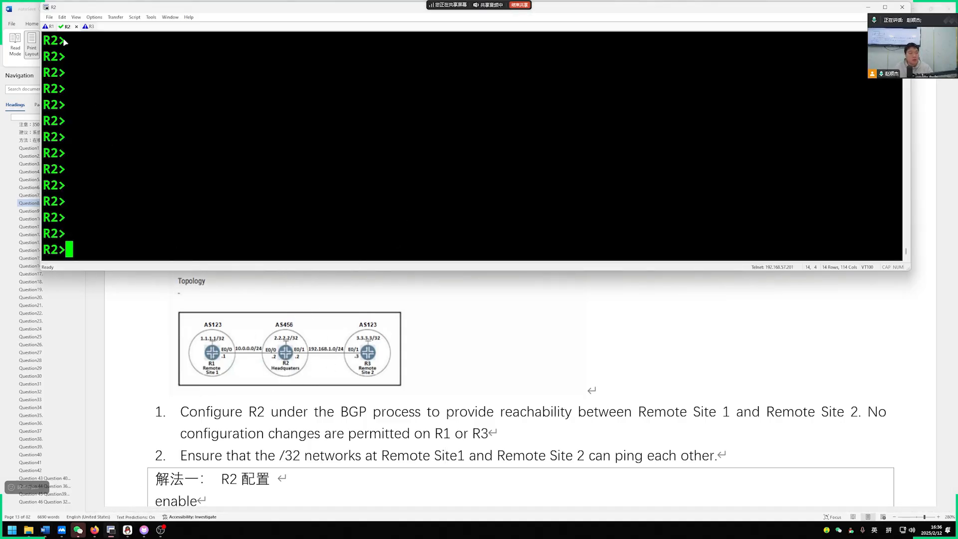
Step: Hide the topology browser, then on R1 enter enable and show its BGP section (AS 123 peering with AS 456)
click(52, 28)
key(alt+Tab)
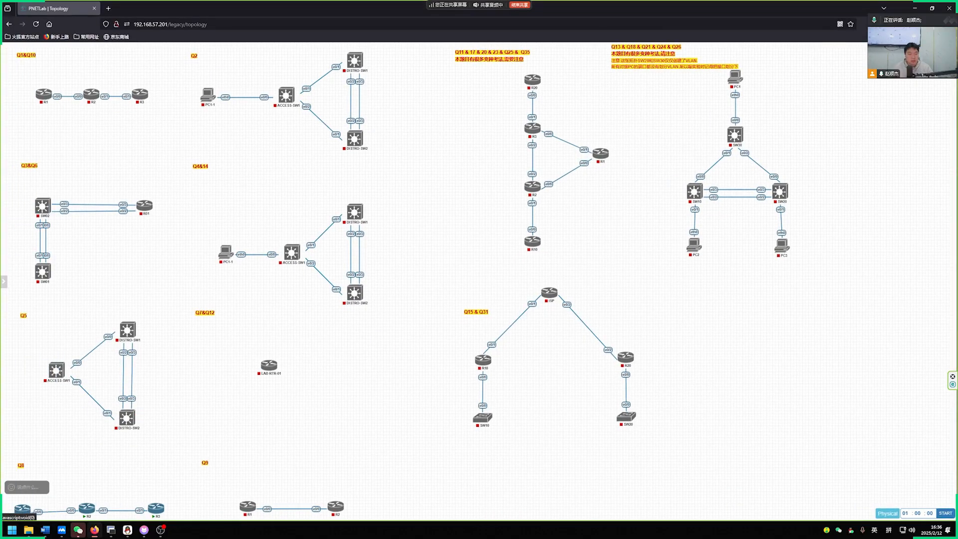
click(94, 531)
click(296, 129)
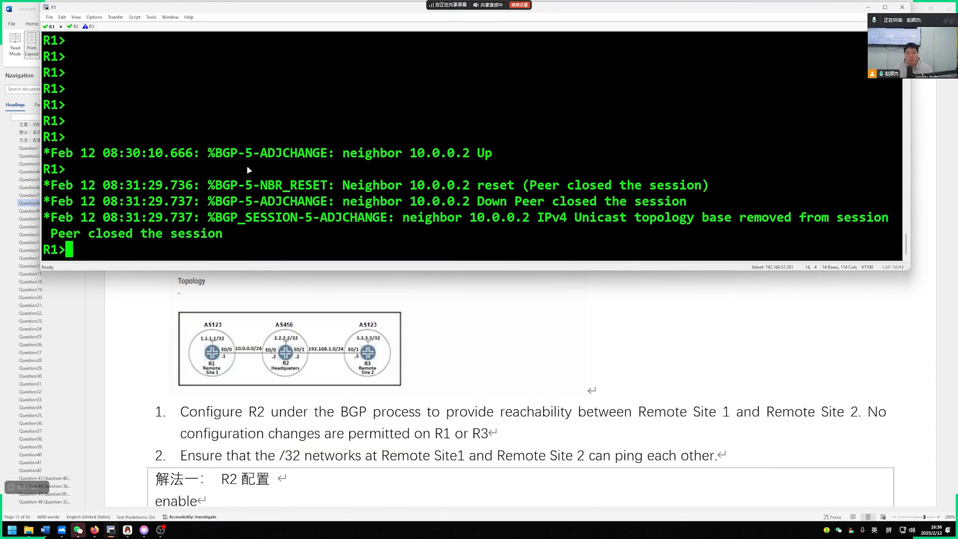
key(Return)
key(Return)
key(Return)
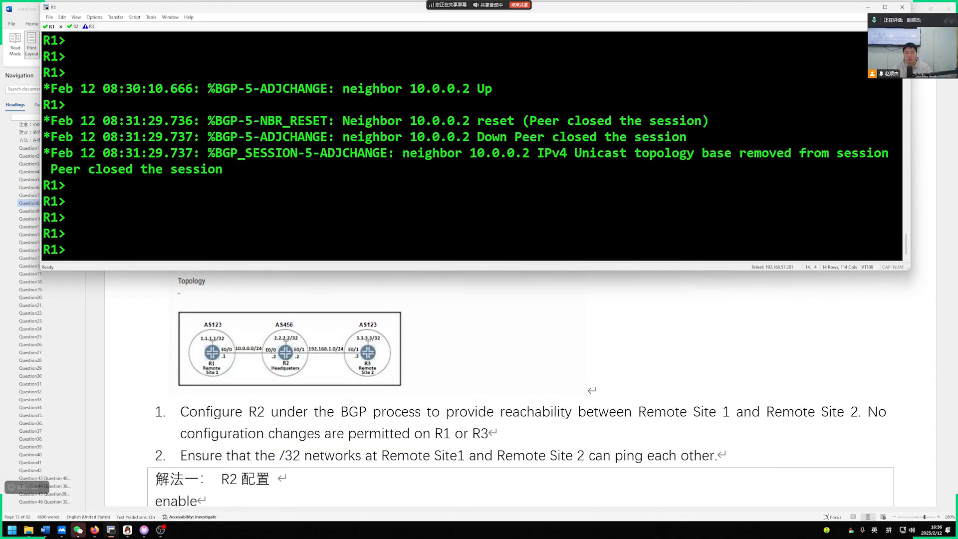
key(Return)
key(Return)
key(Return)
text(en)
key(Return)
text(enable)
key(Return)
key(Return)
text(show run)
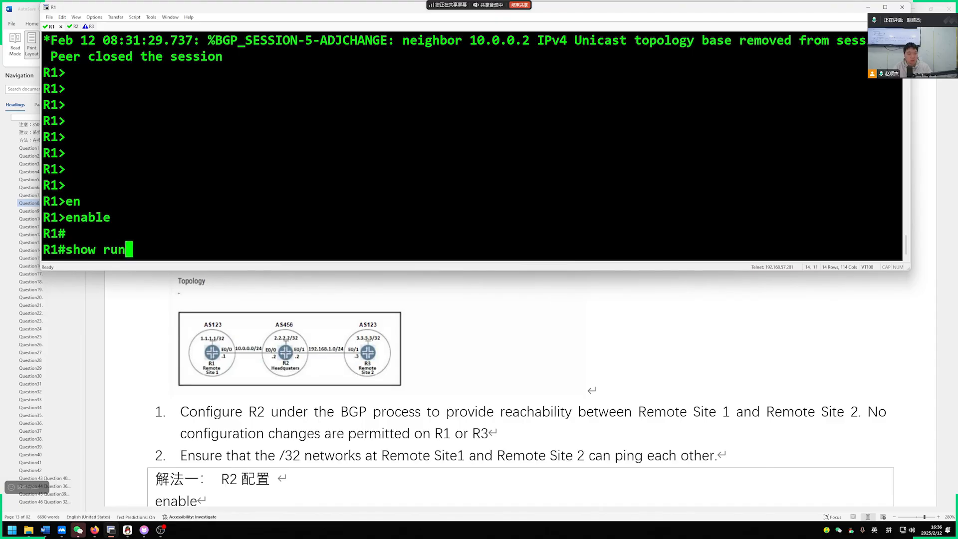
text( | s r b)
key(Return)
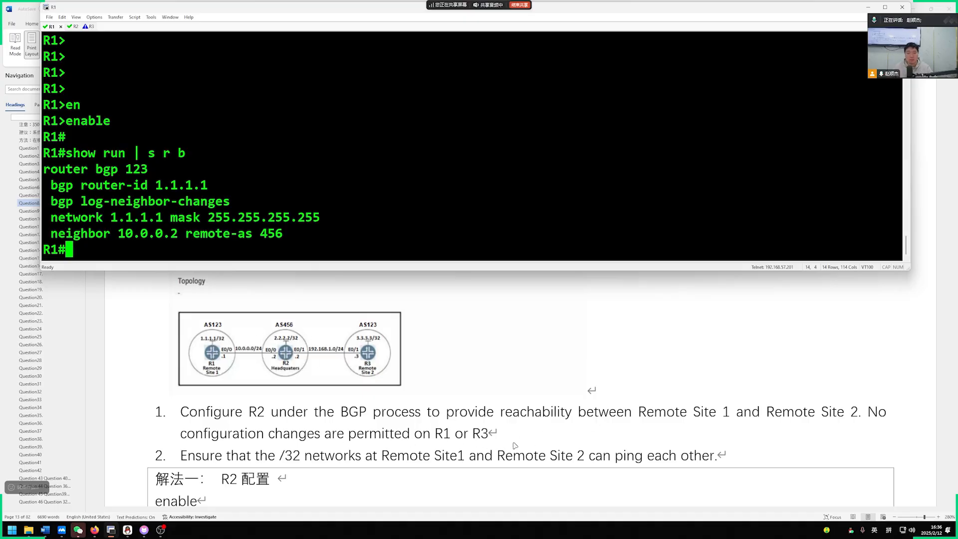
Step: On R3 enter enable, show its BGP section and highlight the router-id, network and neighbor lines
click(88, 28)
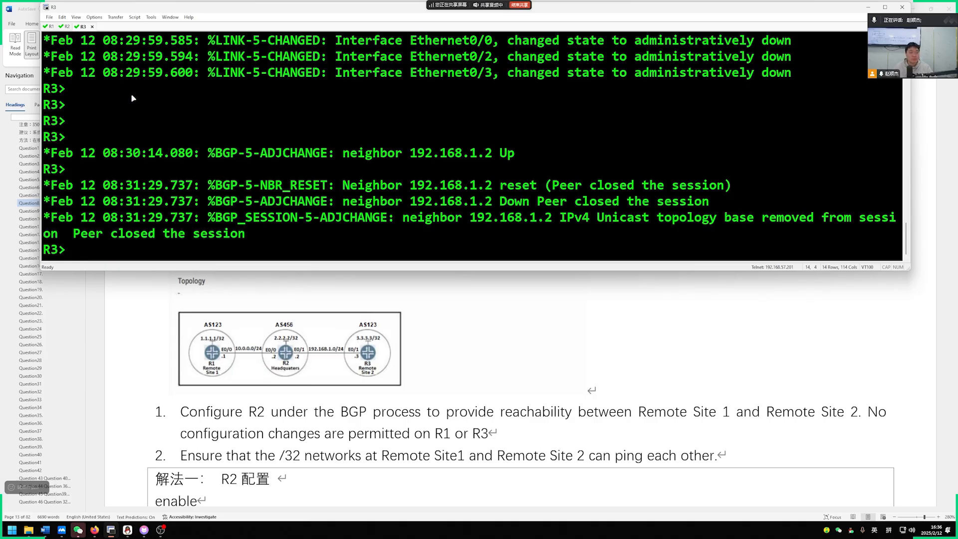
key(Return)
key(Return)
text(en)
key(Tab)
key(Return)
text(s)
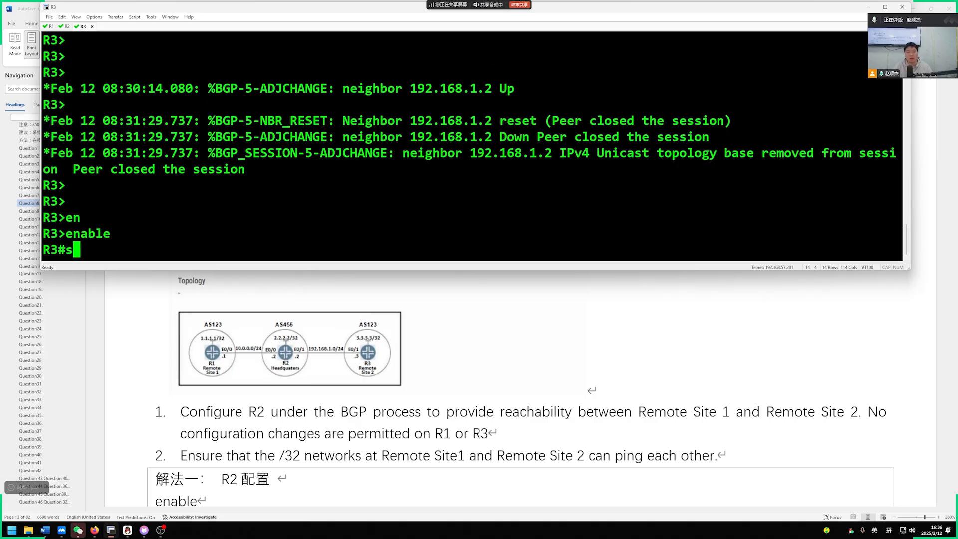
text(how run | s r b)
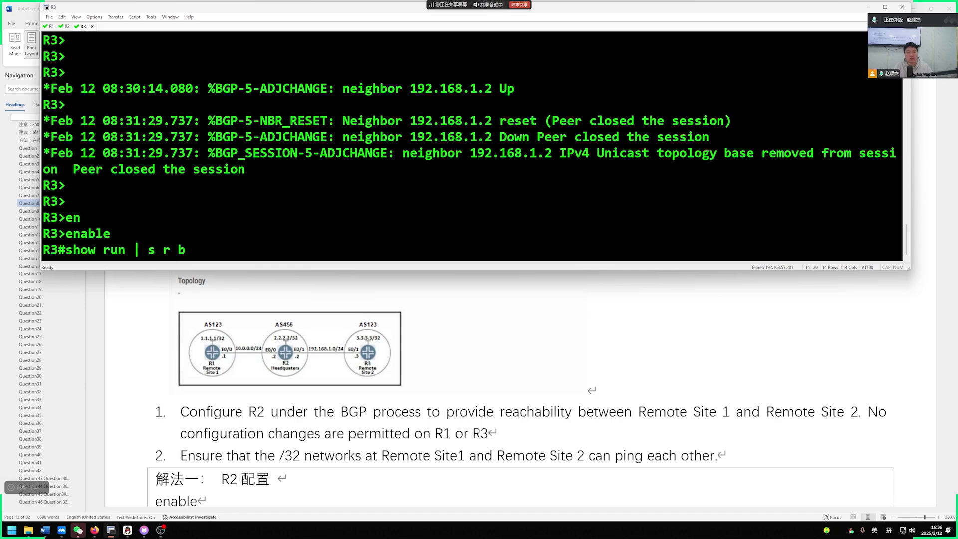
key(Return)
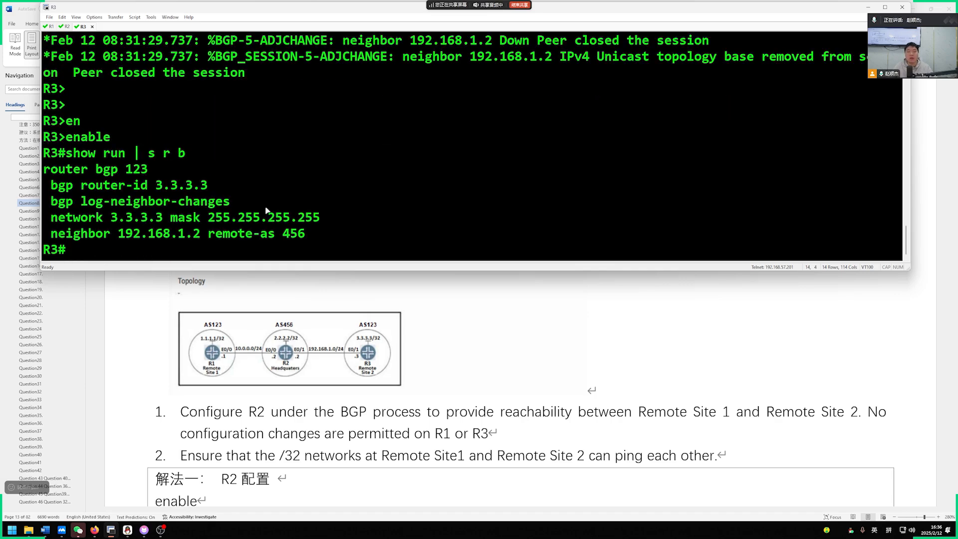
drag(75, 249, 46, 185)
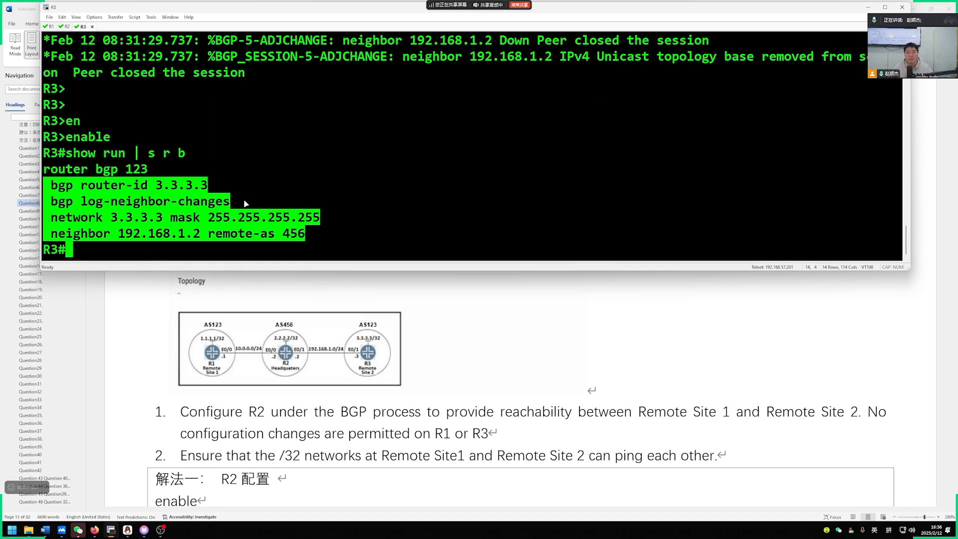
click(506, 354)
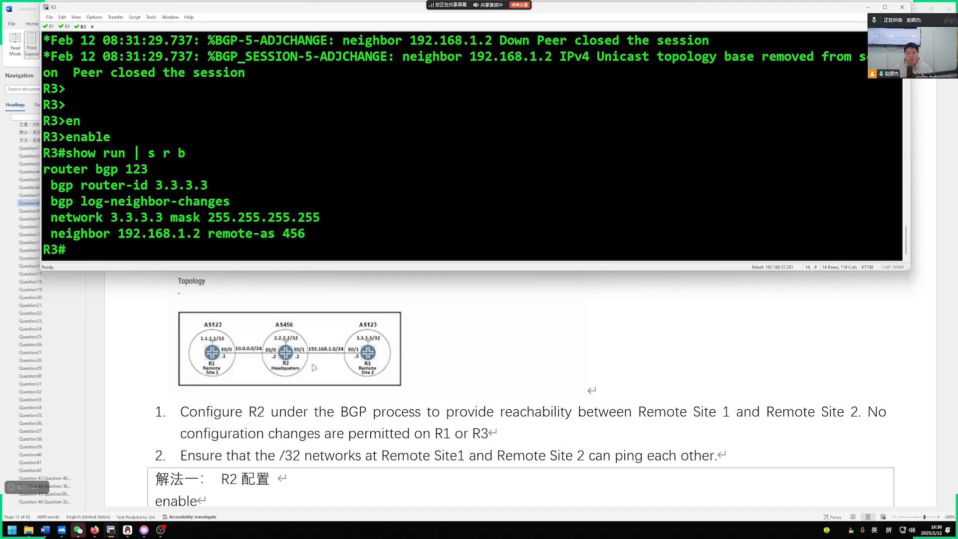
Step: On R2 enter enable, list interfaces with show ip int bri and highlight 10.0.0.2 and 192.168.1.2
click(67, 27)
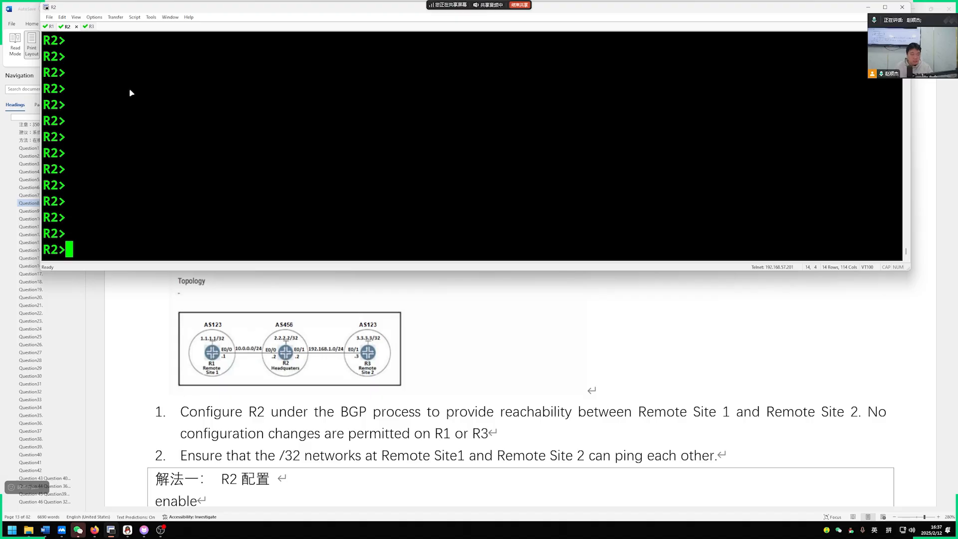
text(en)
key(Tab)
key(Return)
key(Return)
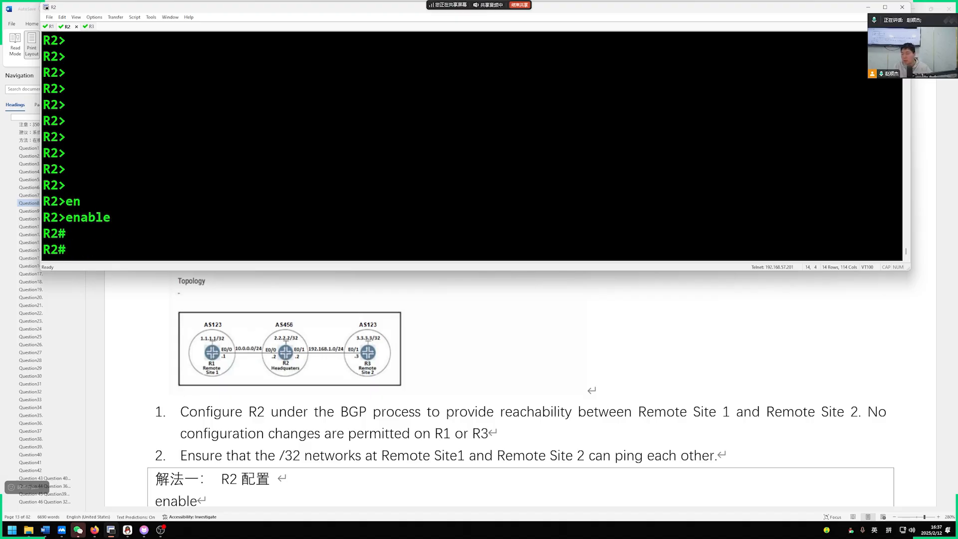
text(show ip int bri)
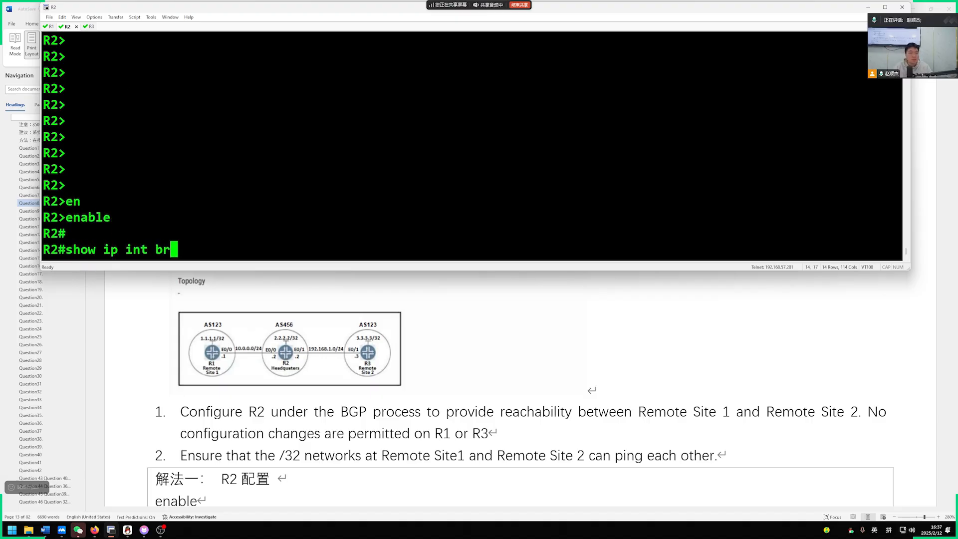
key(Return)
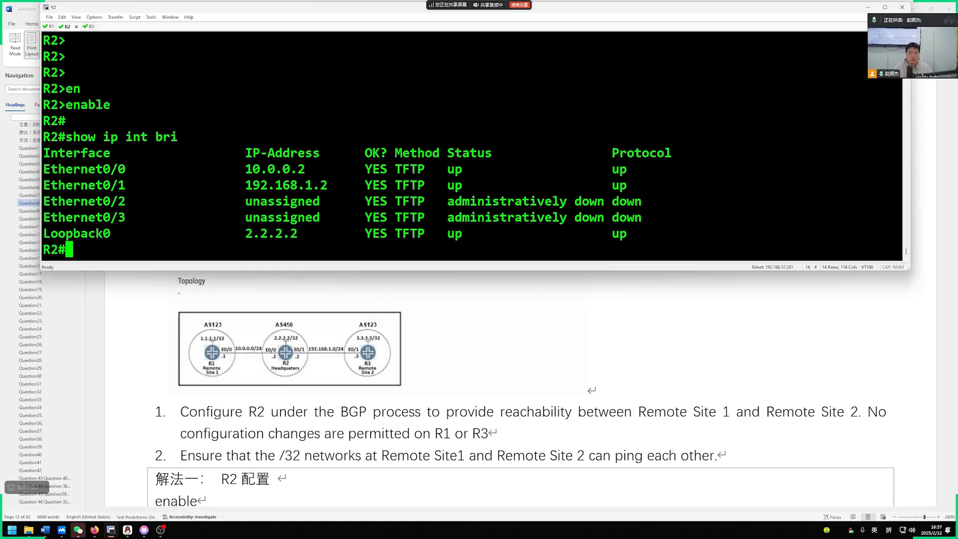
drag(247, 170, 305, 170)
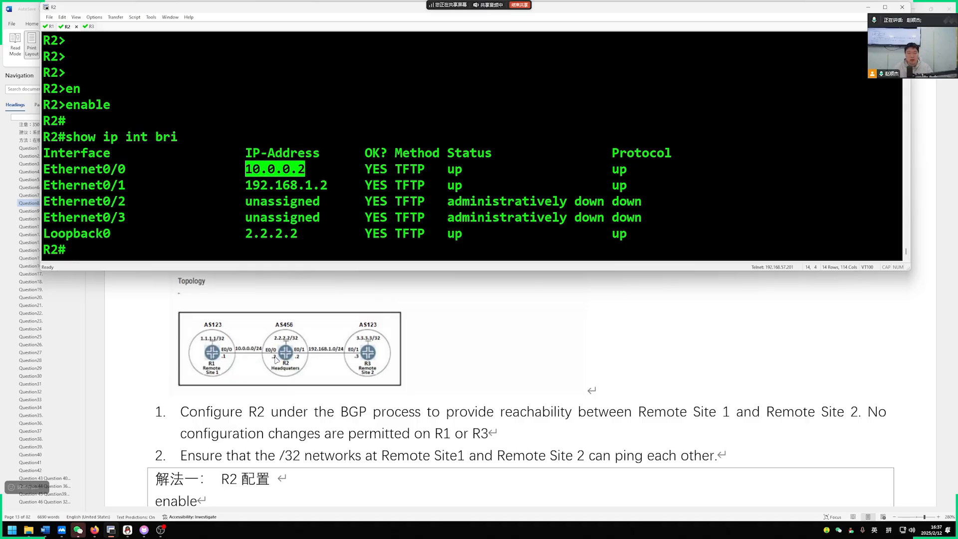
drag(246, 185, 328, 185)
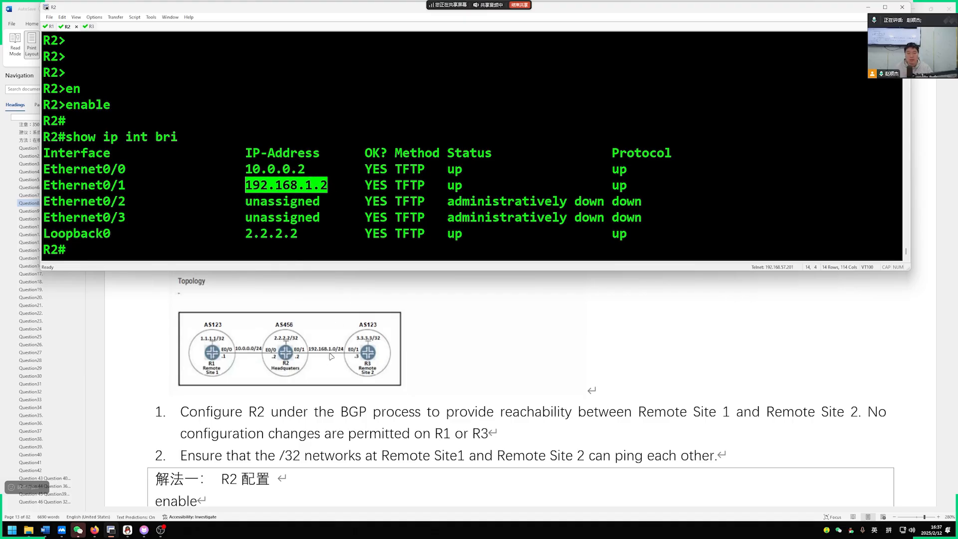
click(256, 221)
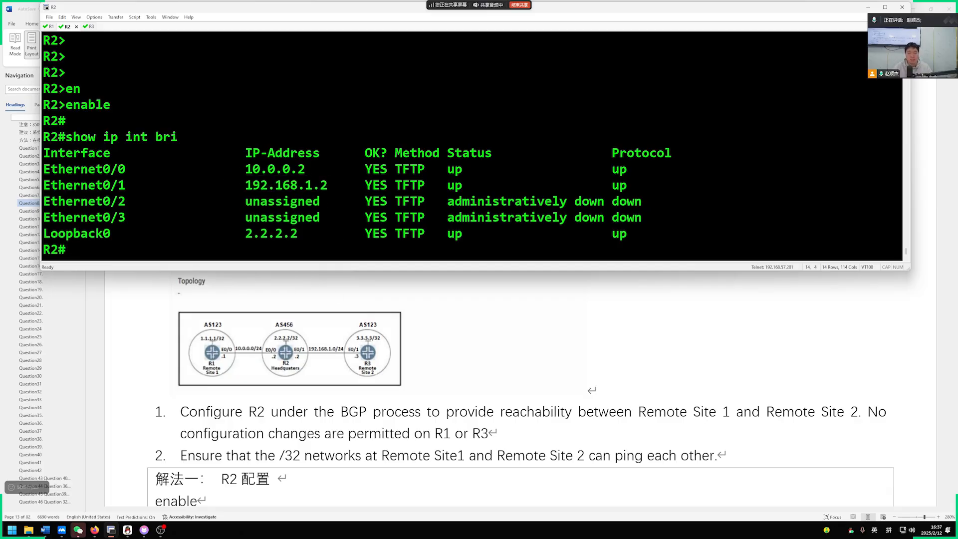
text(ping 10.0.)
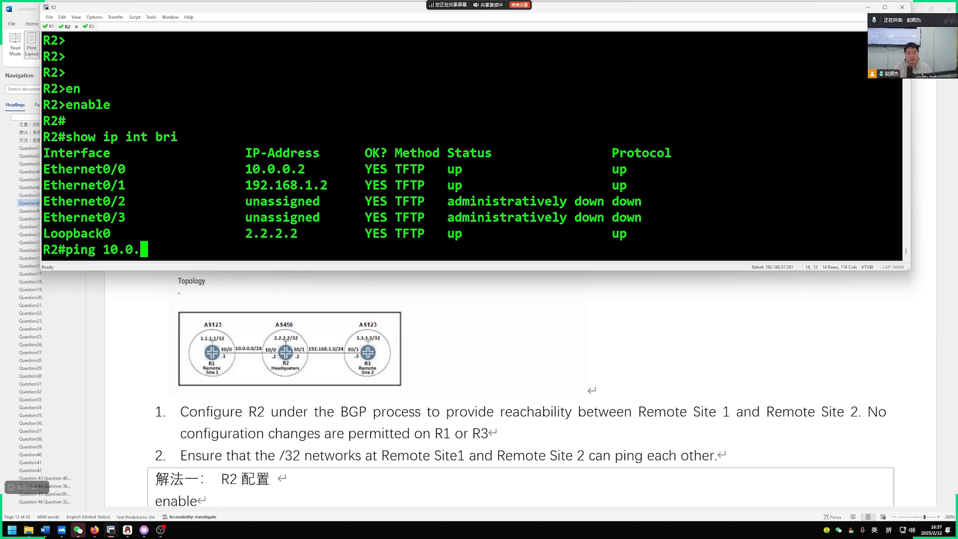
text(0.1)
Step: Ping 10.0.0.1 and 192.168.1.3 successfully from R2, then enter conf t
key(Return)
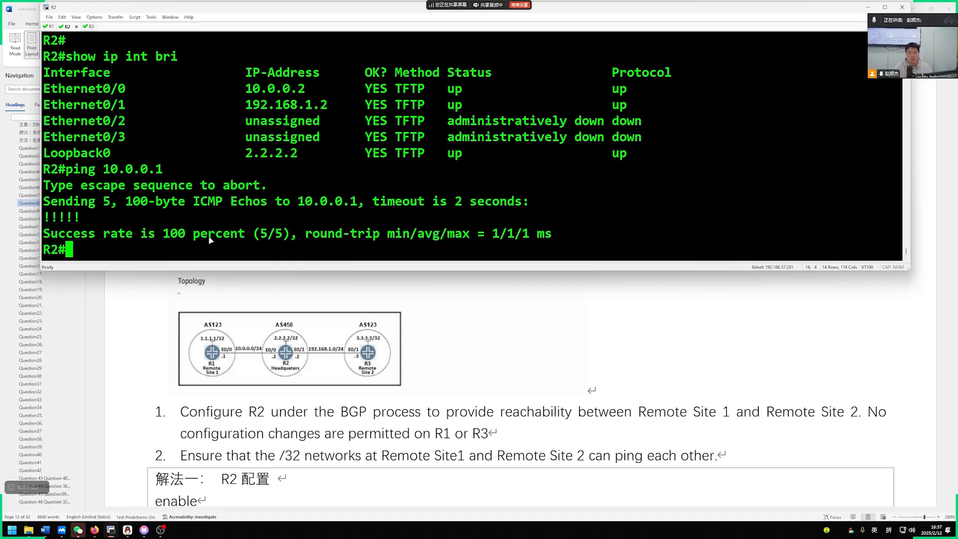
text(ping)
text( 192.168.1.3)
key(Return)
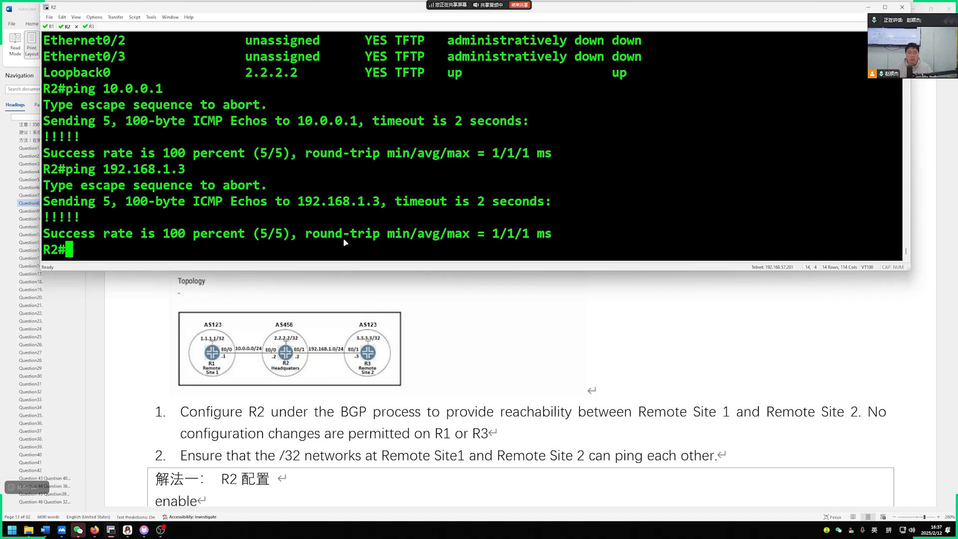
key(Return)
key(Return)
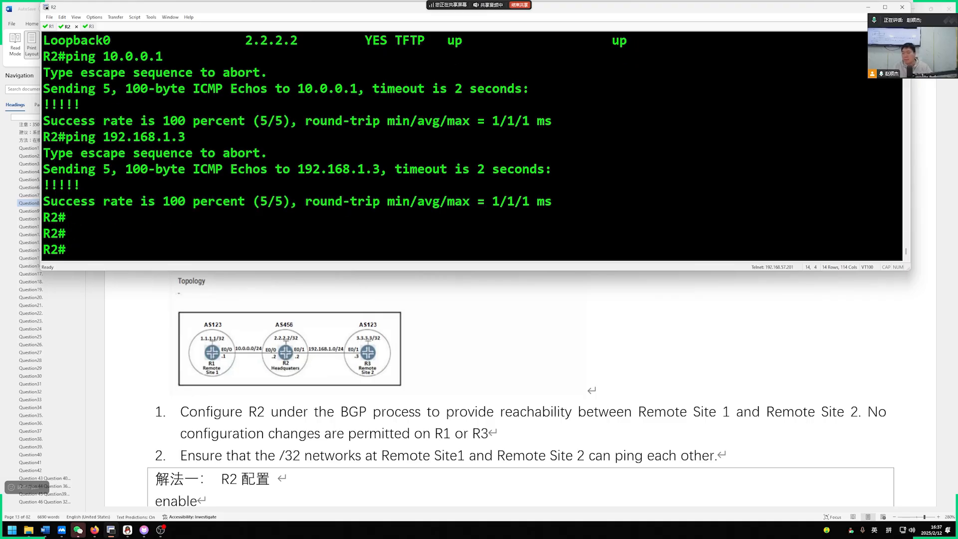
text(conf t)
key(Return)
key(Return)
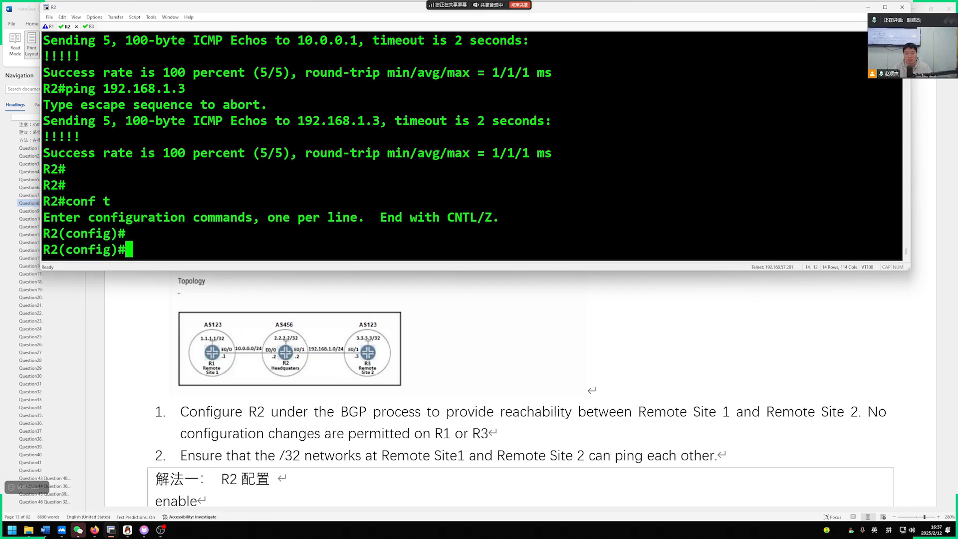
text(router bgp )
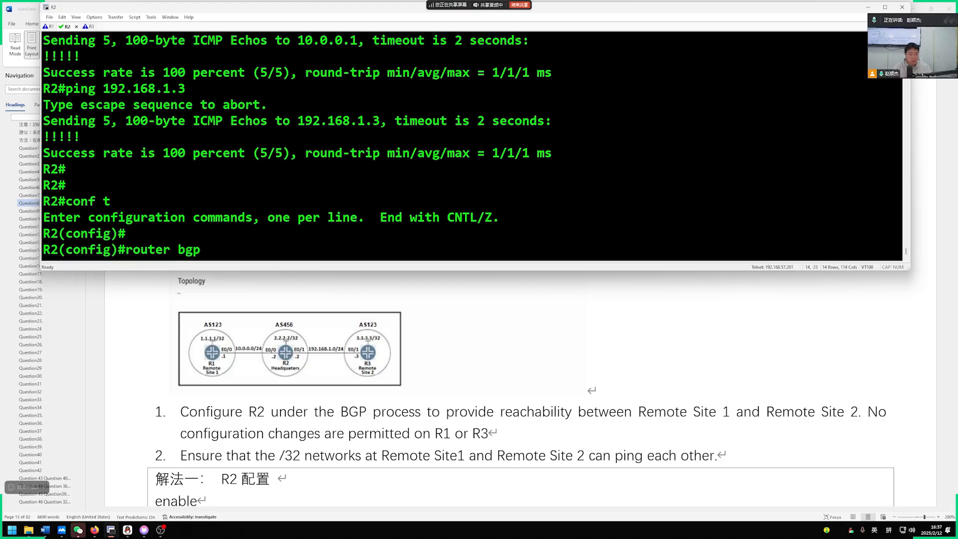
text(4)
text(56)
Step: Enter router bgp 456, bgp router-id 2.2.2.2, and neighbors 10.0.0.1 and 192.168.1.3 remote-as 123, fixing typos
key(Return)
key(Return)
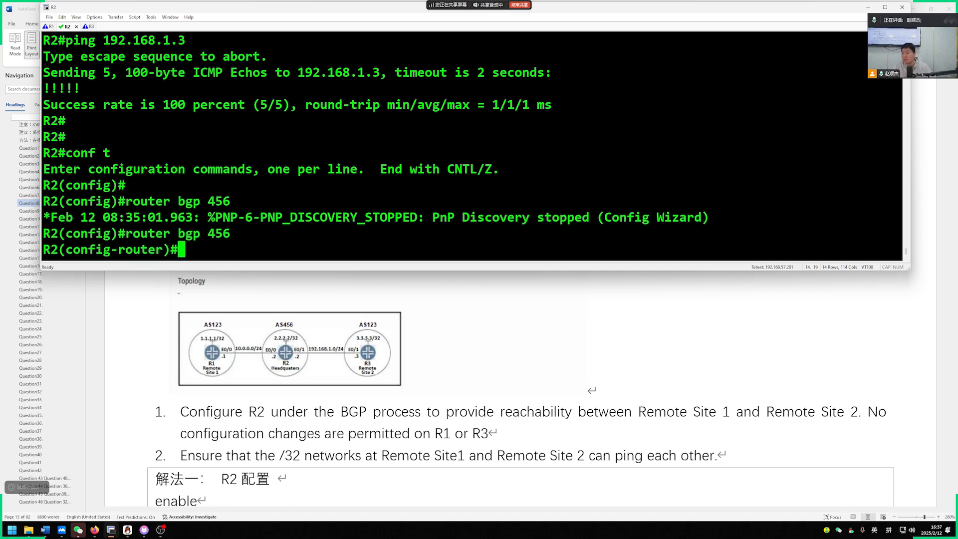
text(bgp router--i)
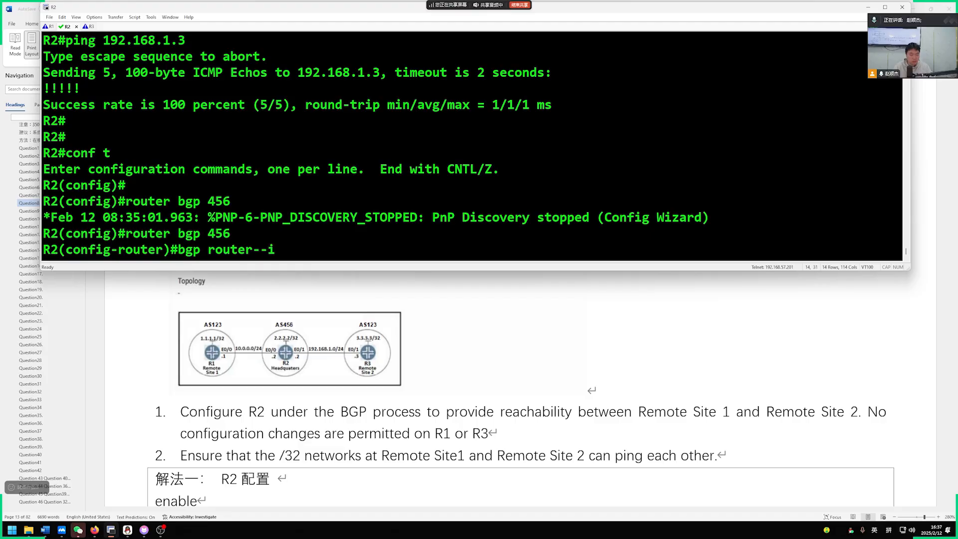
key(BackSpace)
key(BackSpace)
text(id 2.2.2.)
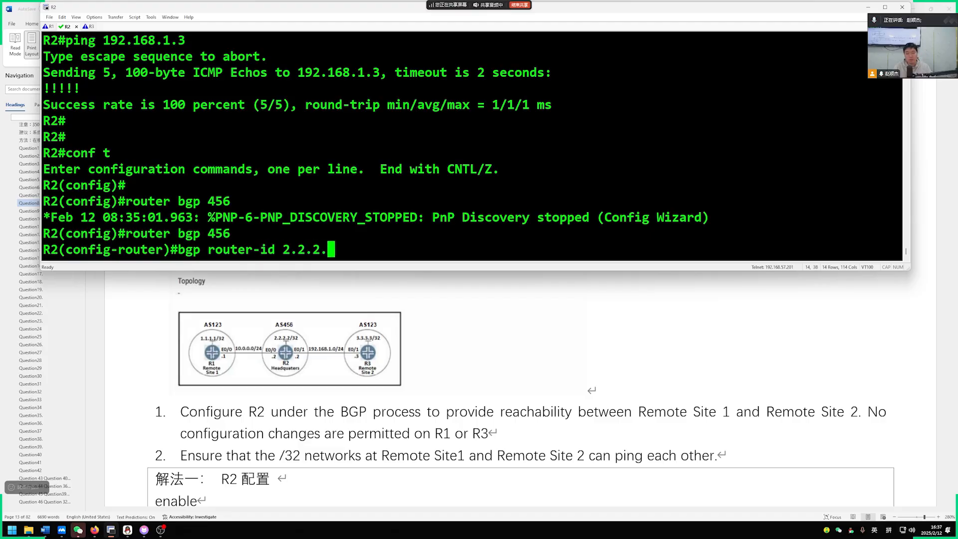
key(Return)
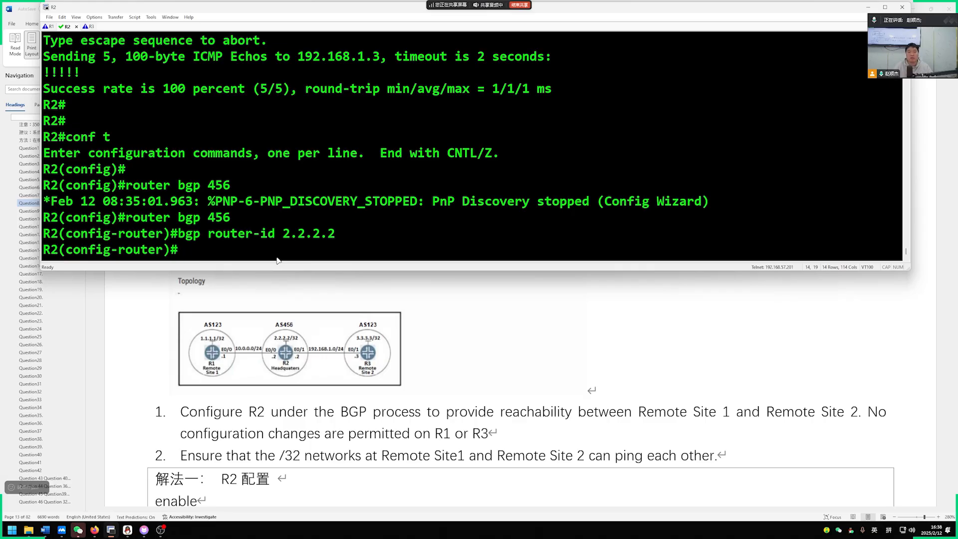
text(neighbor )
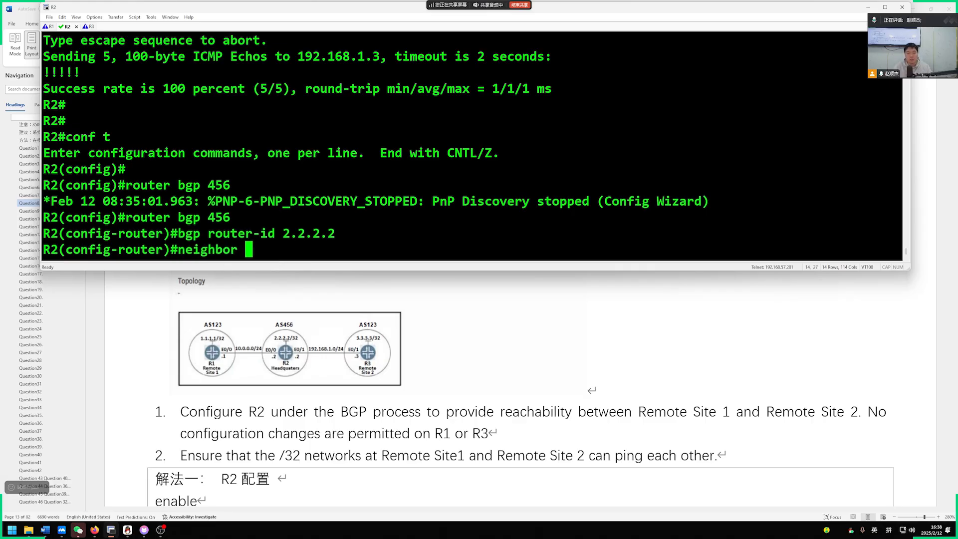
text(10.10)
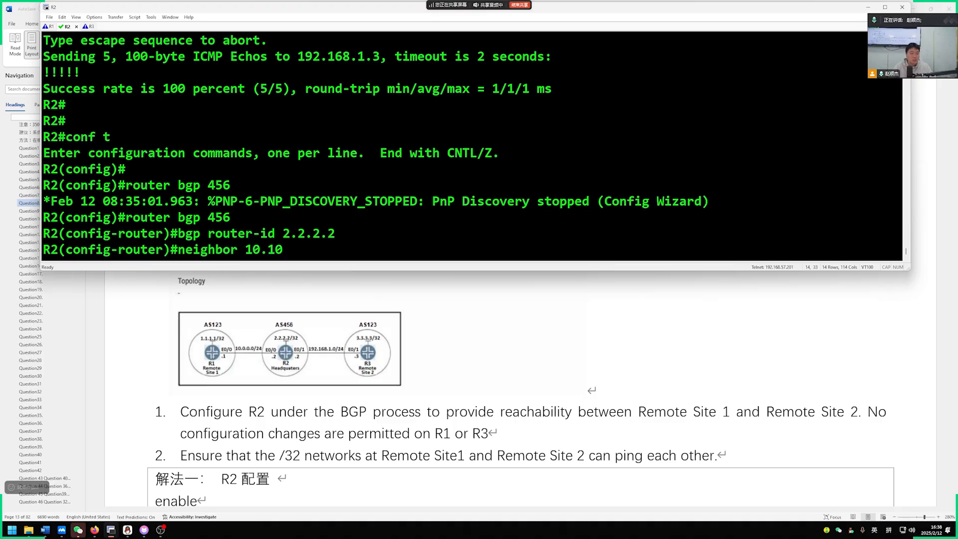
key(BackSpace)
key(BackSpace)
text(0.0.1 re)
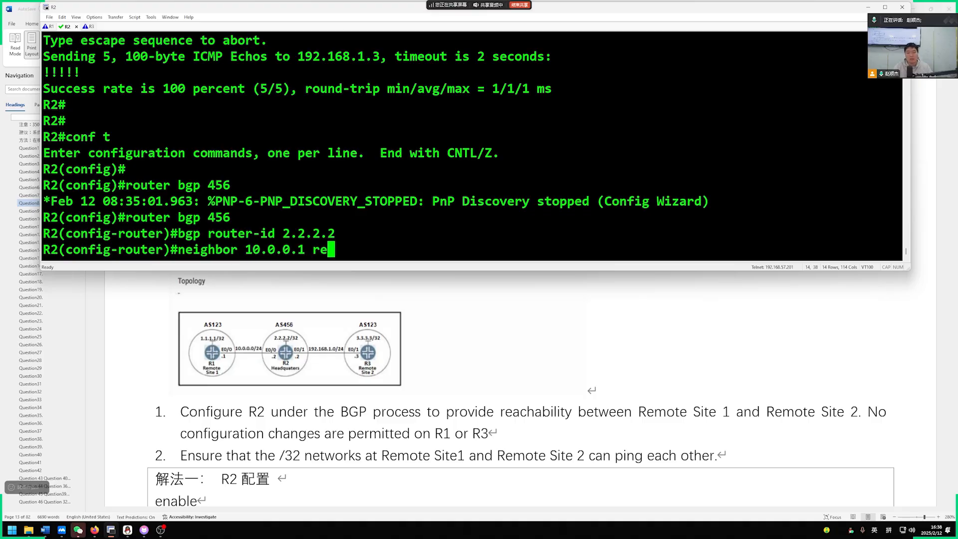
text(mote-as 123)
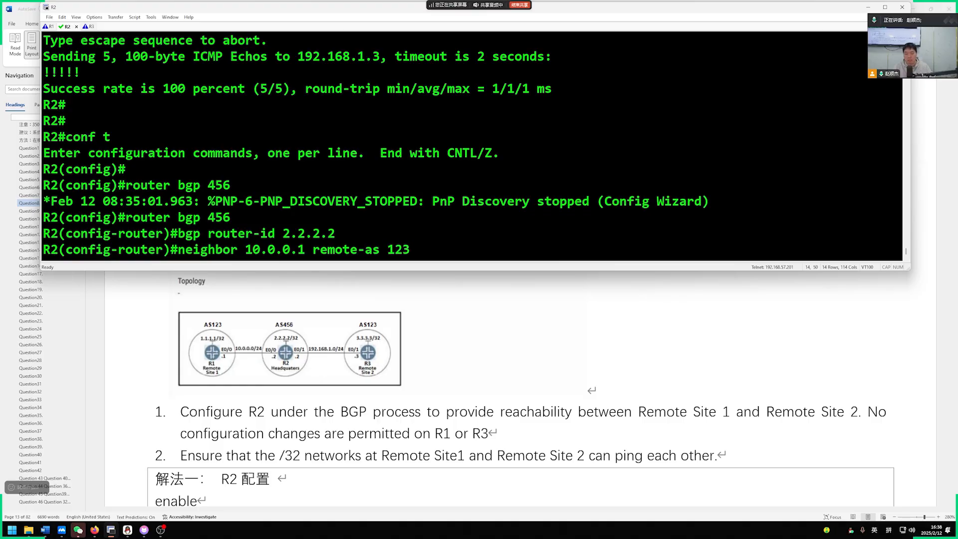
key(Return)
text(neighb)
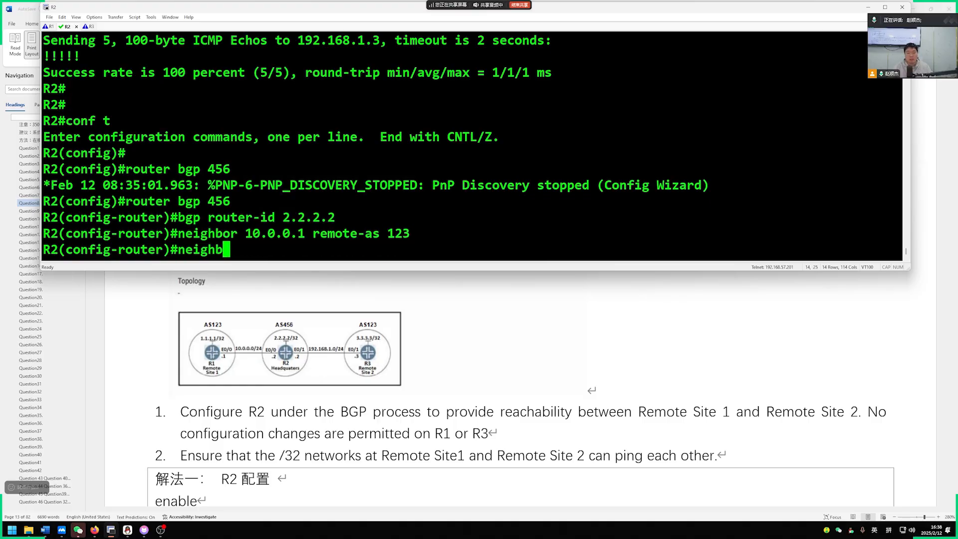
text(or 192.168.1.)
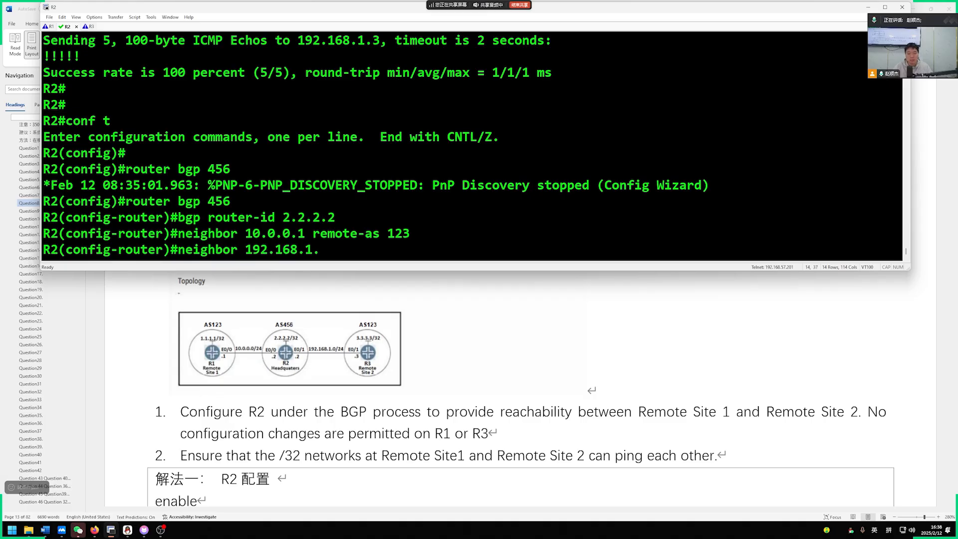
text(3 remopte-)
key(BackSpace)
key(BackSpace)
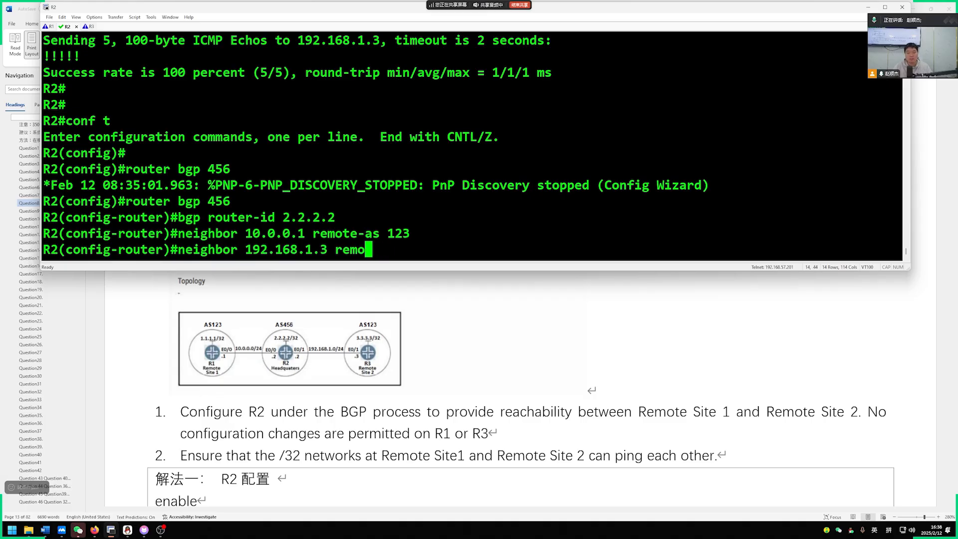
text(te-0a)
key(BackSpace)
key(BackSpace)
text(as)
text( 123)
key(Return)
key(Return)
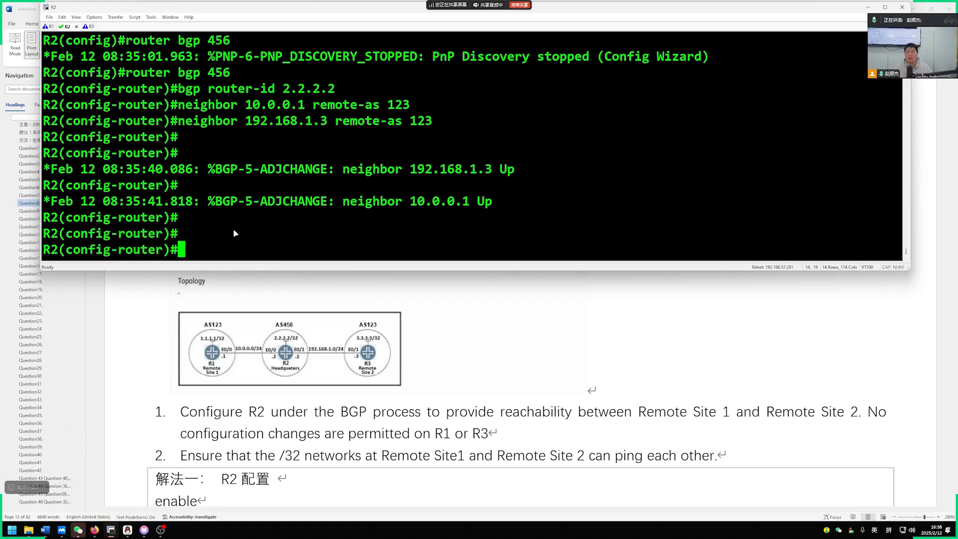
text(end)
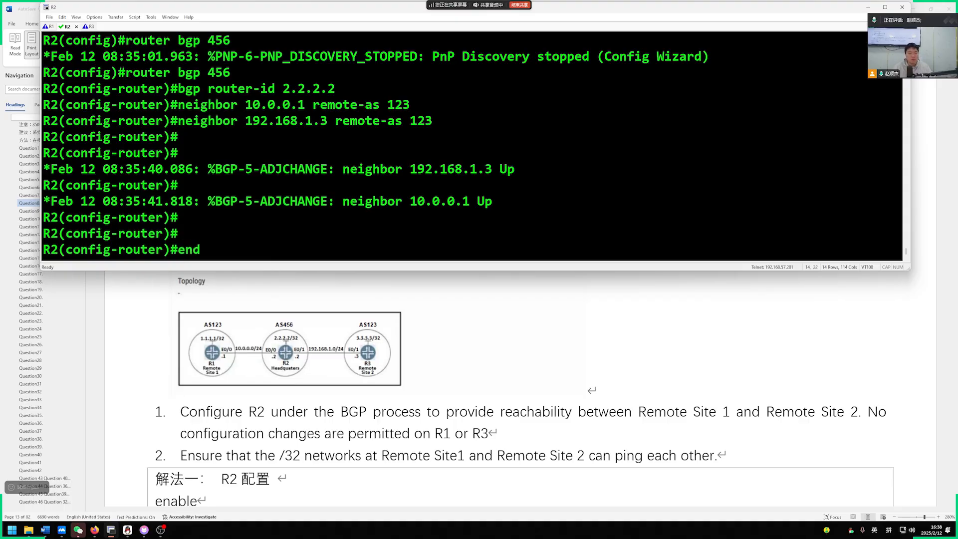
Step: End configuration and show R2's BGP summary, highlighting both neighbors up with one prefix received each
key(Return)
text(show ip bgp su)
key(Return)
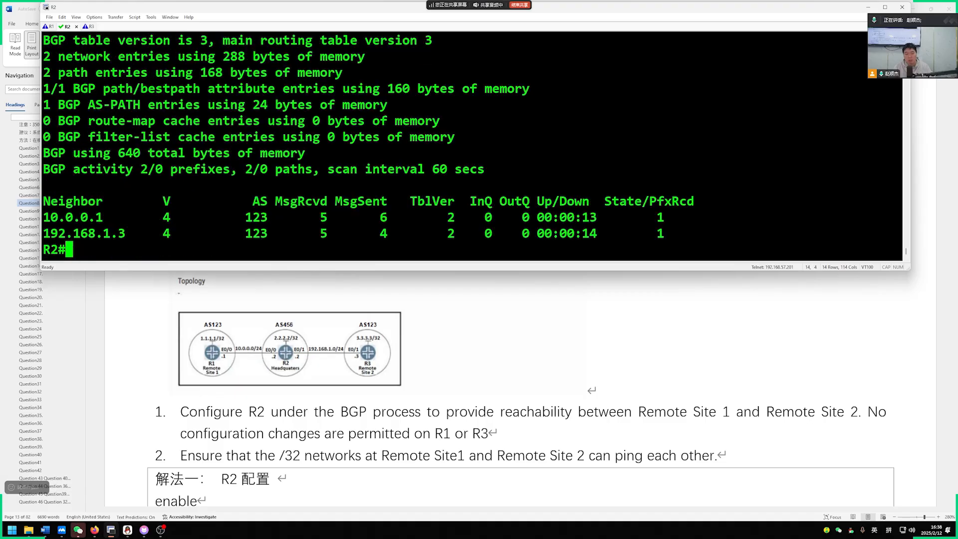
key(Return)
key(Return)
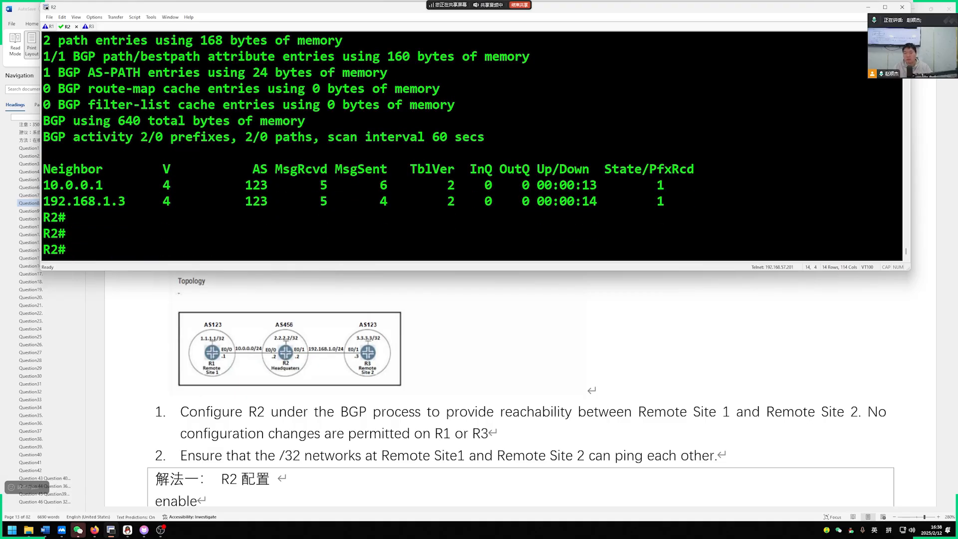
double_click(83, 185)
double_click(90, 201)
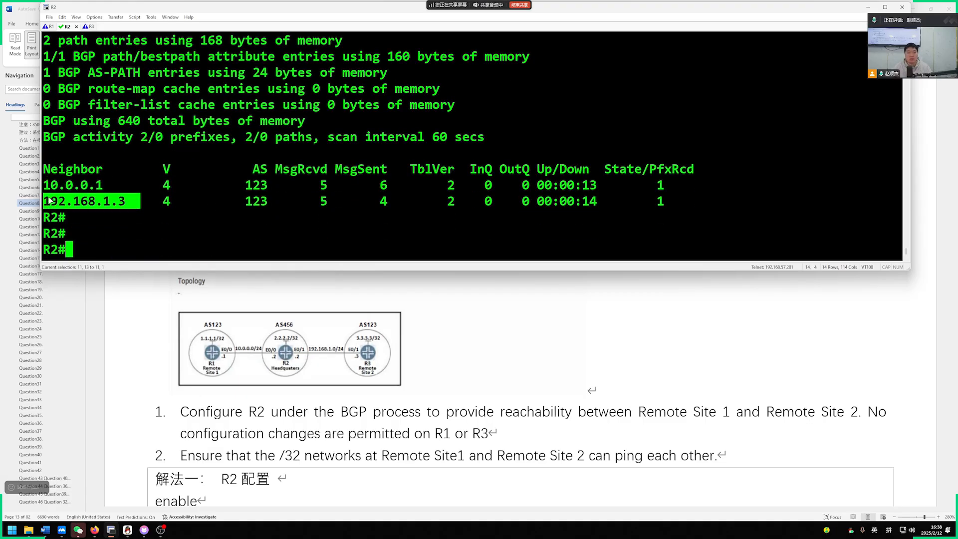
double_click(660, 185)
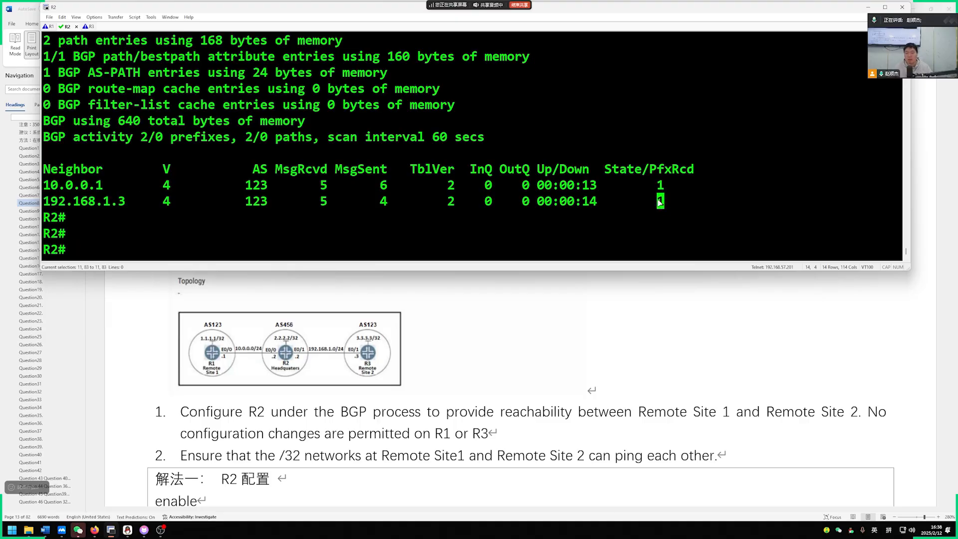
double_click(661, 202)
text(s)
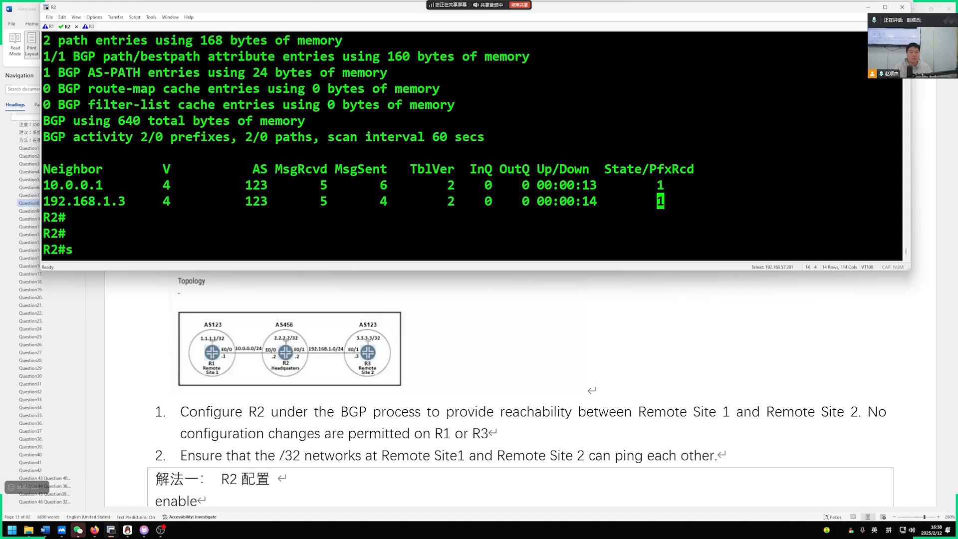
text(how ip bgp)
Step: Run show ip bgp on R2 and highlight routes 1.1.1.1/32 and 3.3.3.3/32, next hop 10.0.0.1 and AS path 123
key(Return)
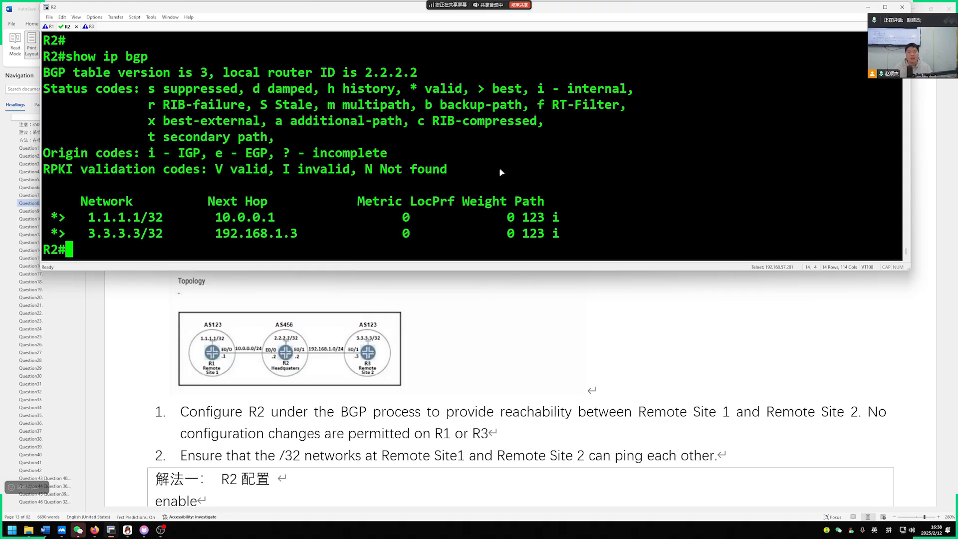
drag(50, 217, 562, 240)
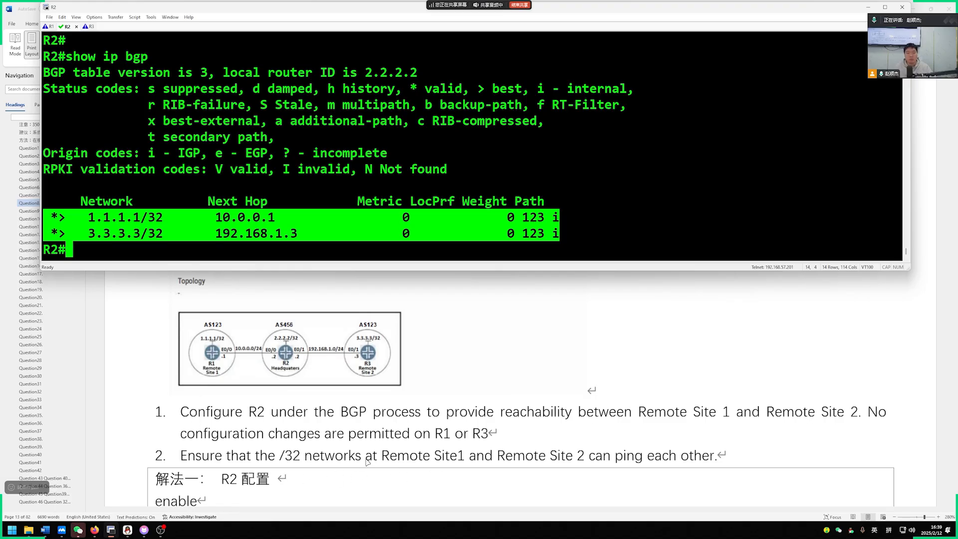
click(101, 227)
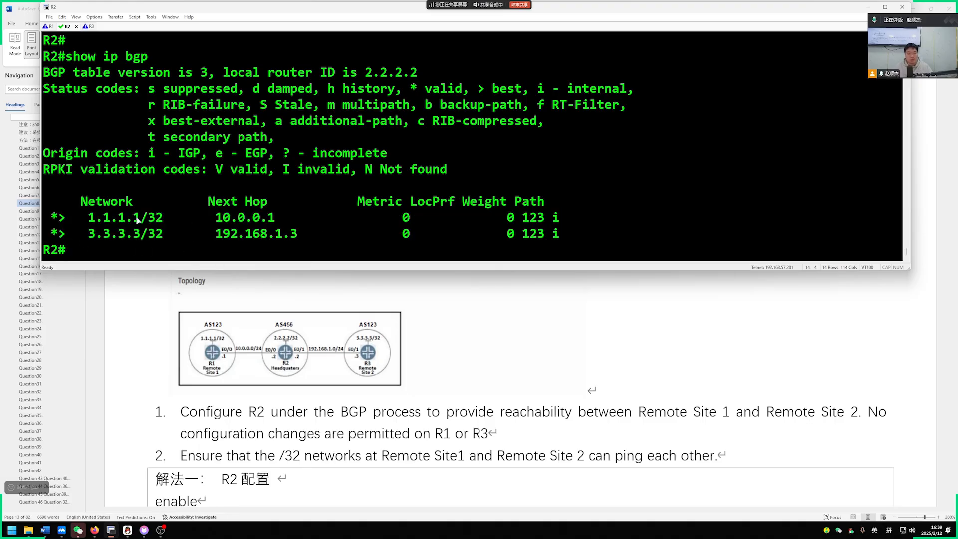
drag(174, 218, 51, 217)
drag(282, 217, 218, 216)
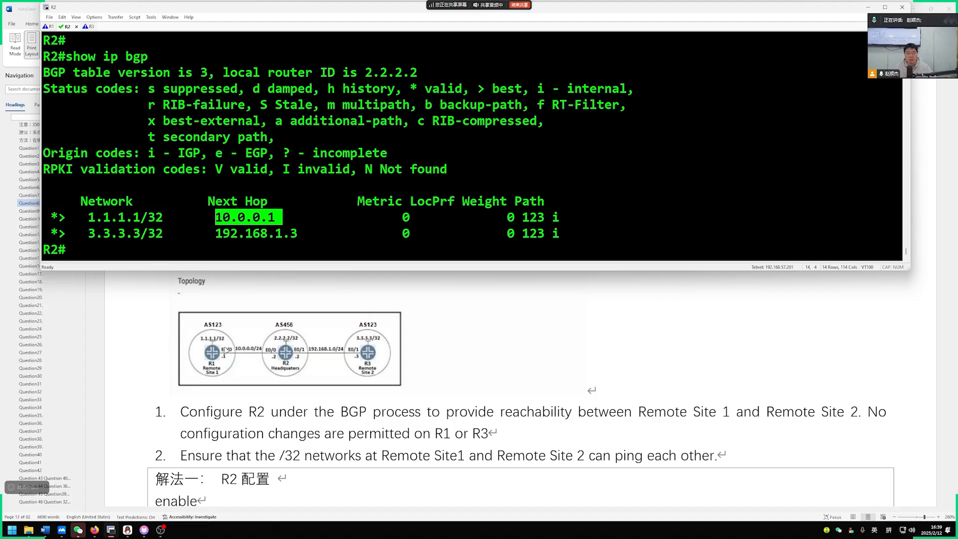
drag(523, 218, 544, 218)
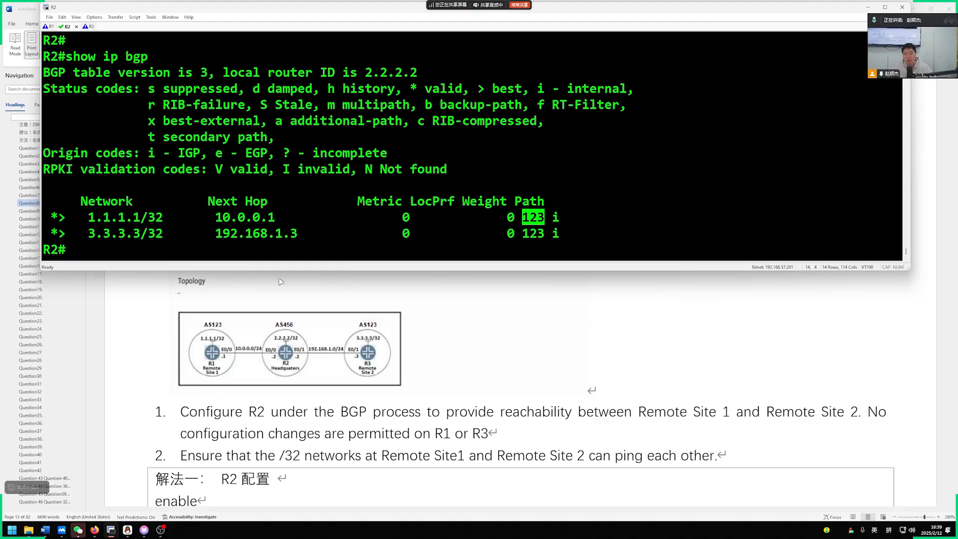
Step: On R3 run show ip bgp, confirming only its own 3.3.3.3/32 is present
click(190, 169)
click(84, 26)
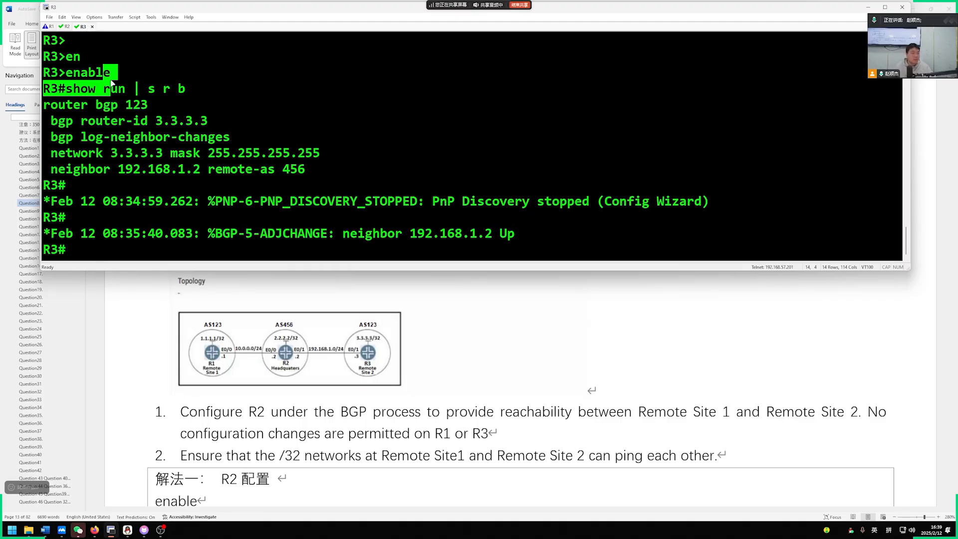
drag(118, 72, 113, 88)
text(show ip bgp)
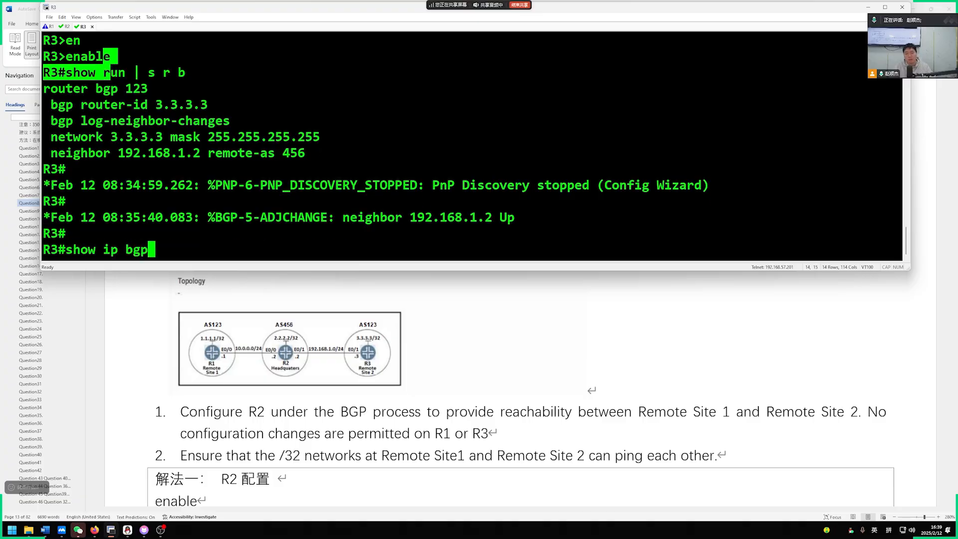
key(Return)
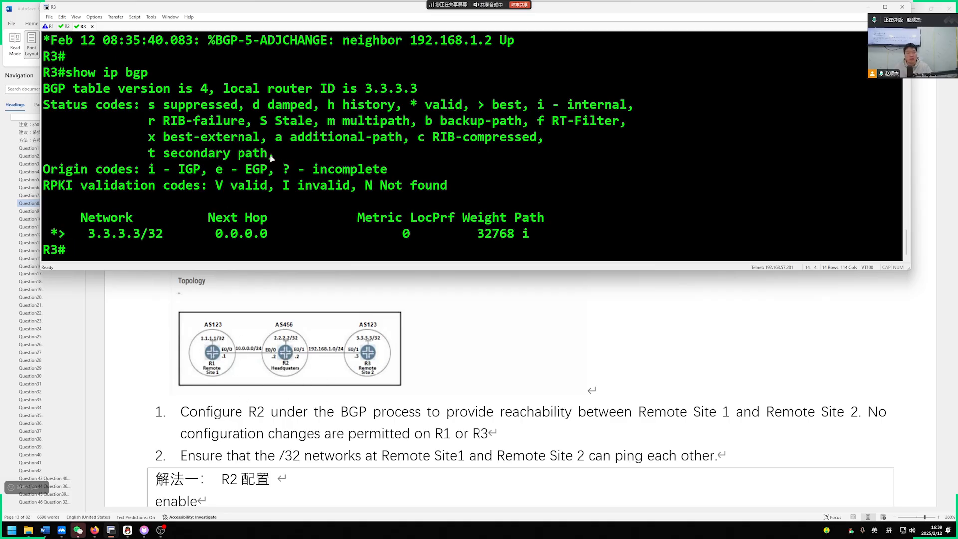
Step: Return to R2 and enter global configuration mode with conf t
click(64, 27)
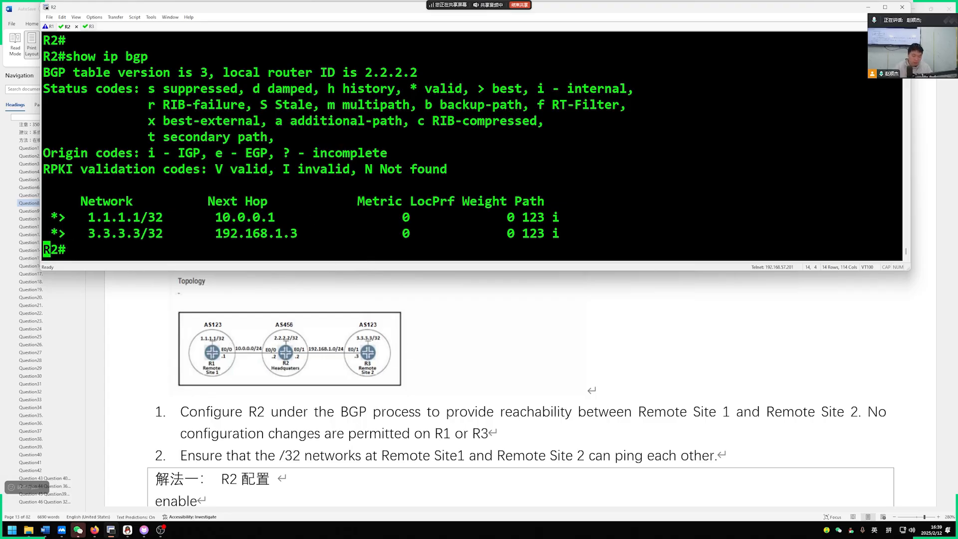
key(Return)
key(Return)
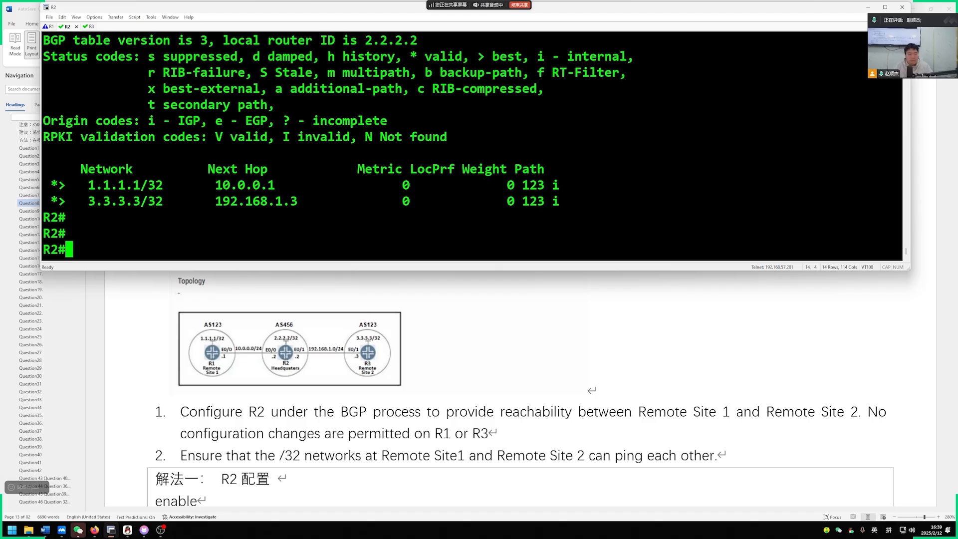
text(conf t)
key(Return)
key(Return)
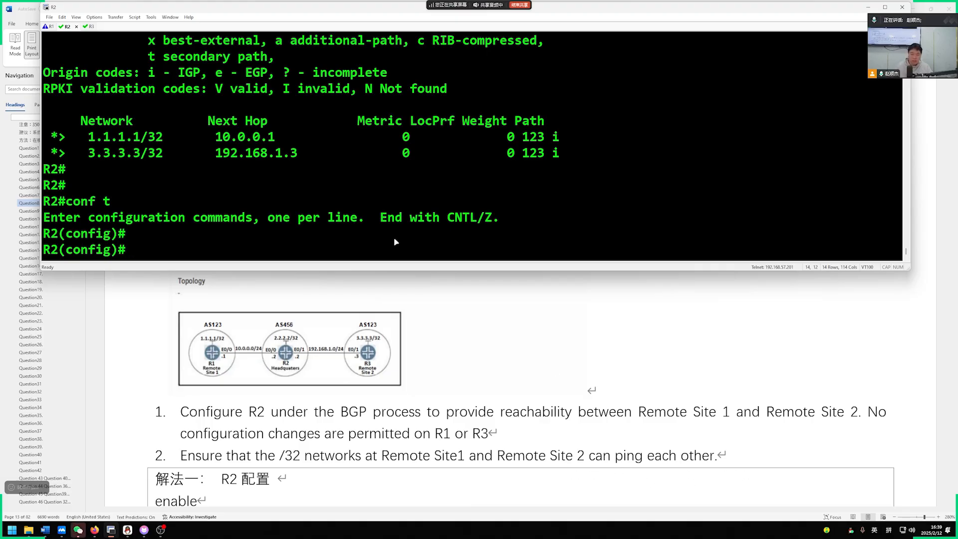
text(ro)
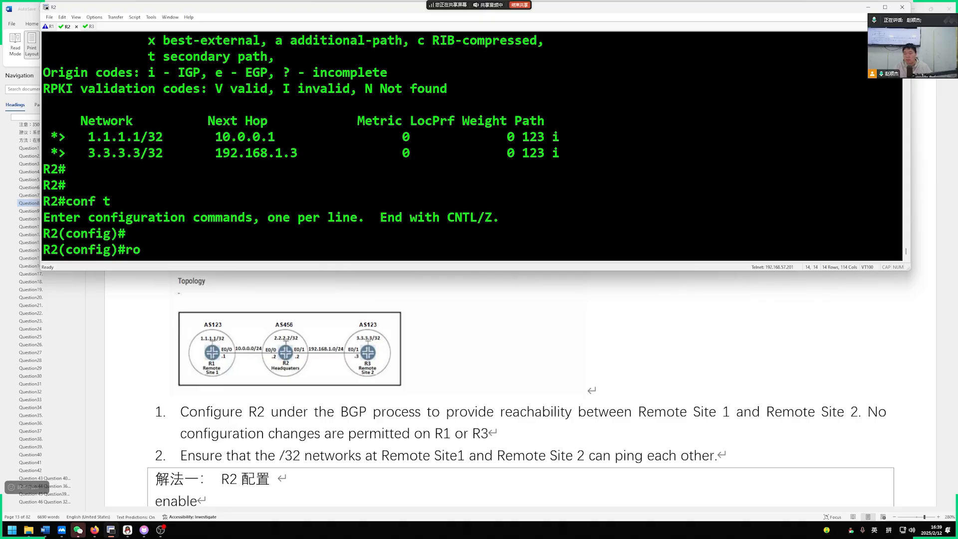
text(uter bgp )
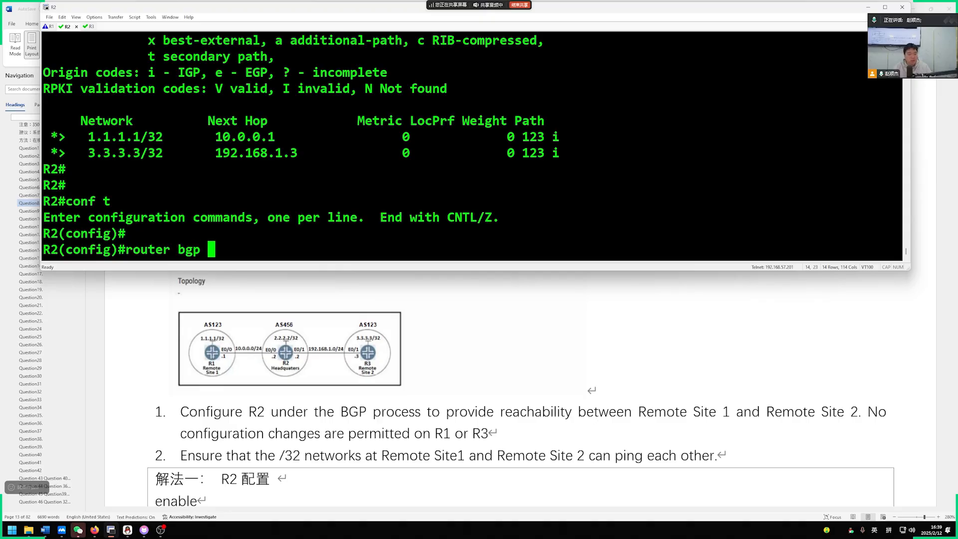
text(456)
Step: Under router bgp 456 on R2, add default-originate for neighbors 10.0.0.1 and 192.168.1.3
key(Return)
key(Return)
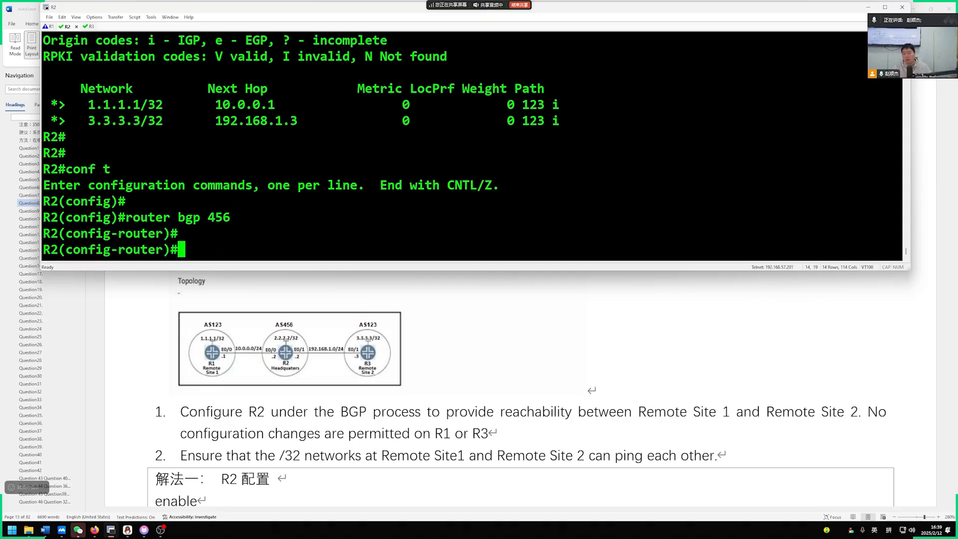
text(neighbor )
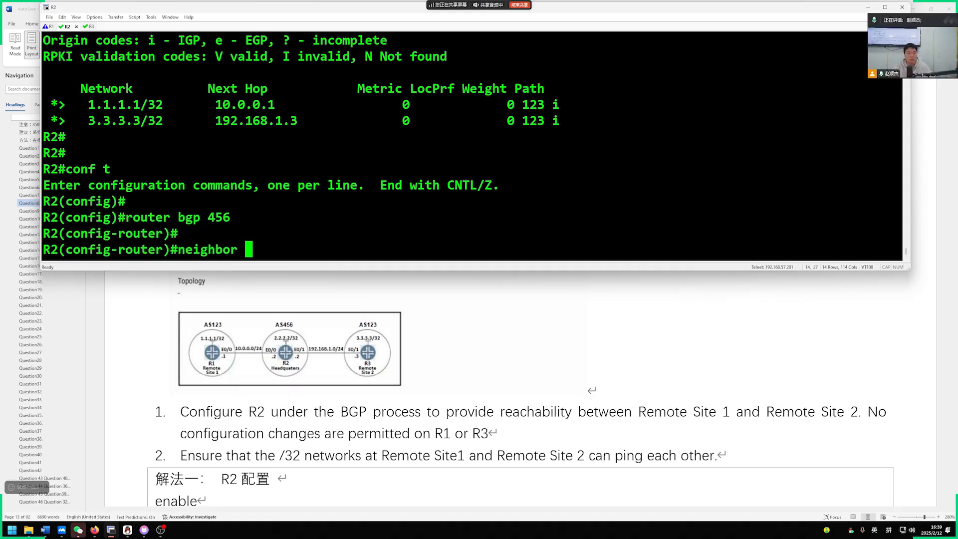
text(10.0.0.1 d)
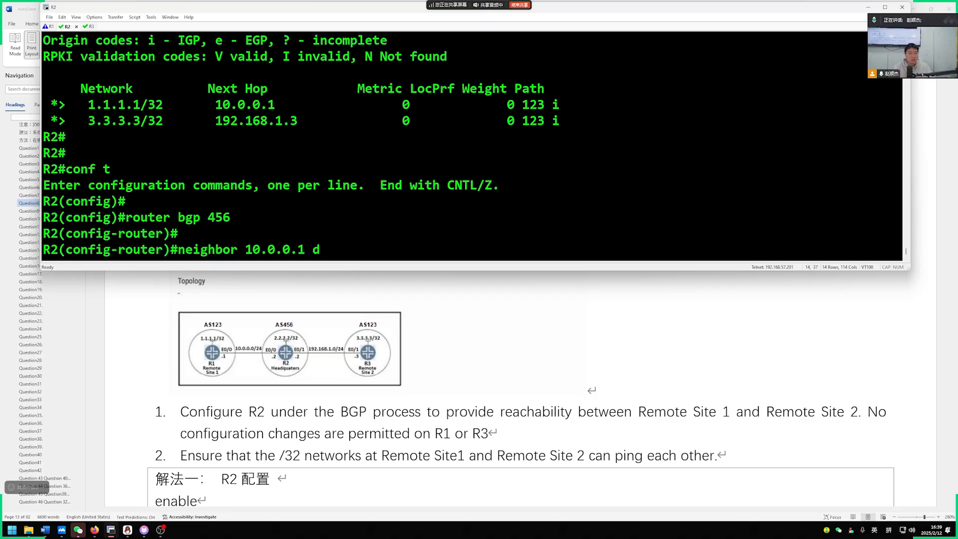
text(ef)
key(Tab)
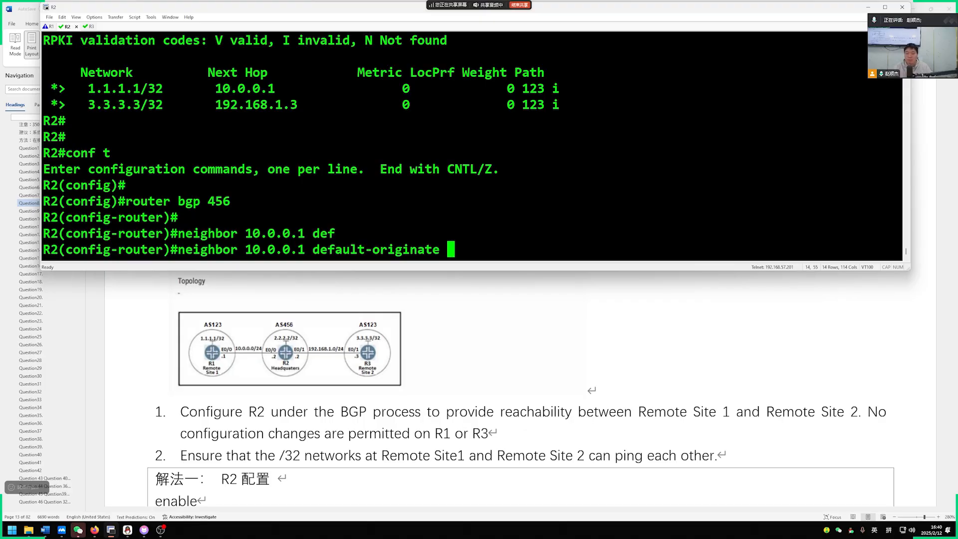
key(Return)
key(Return)
text(nei)
key(Tab)
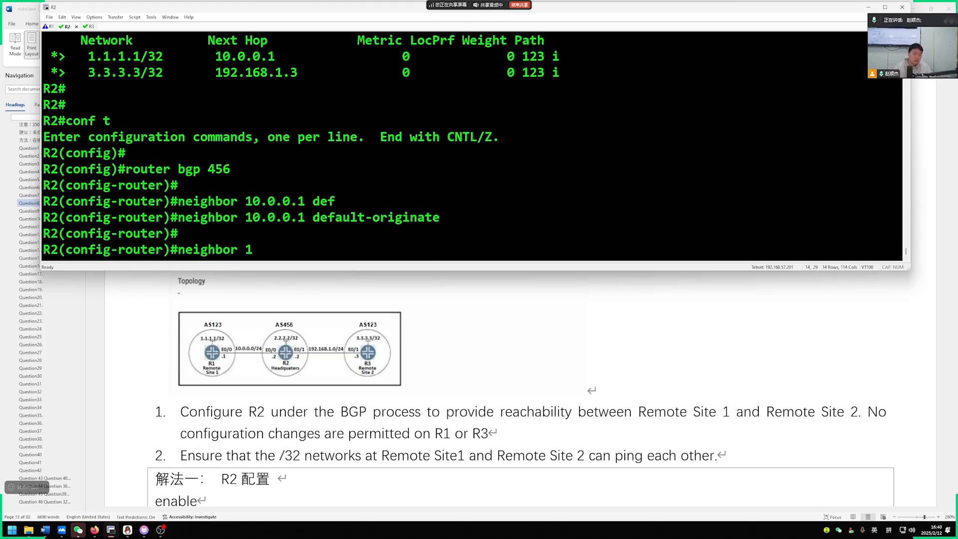
text(92.168.1.3 )
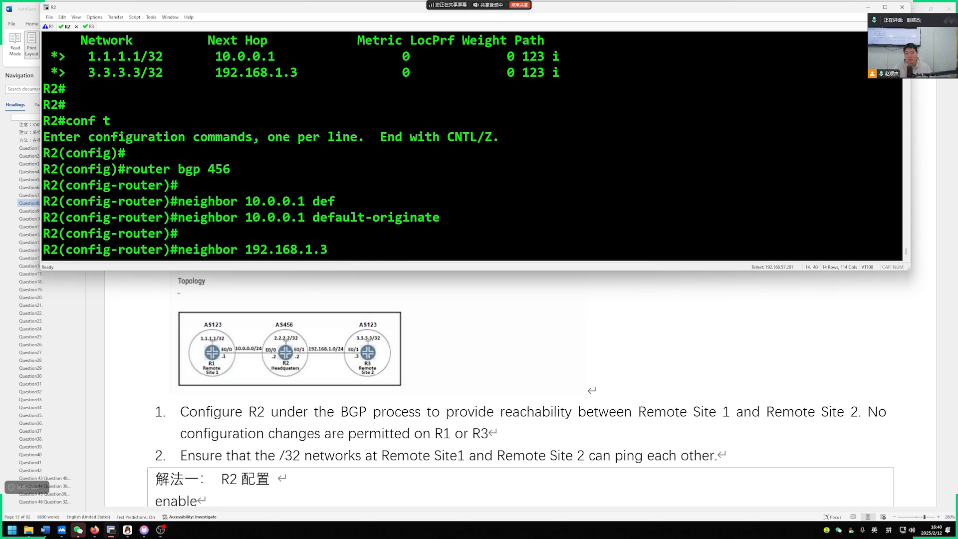
text(def)
key(Tab)
key(Return)
key(Return)
key(Return)
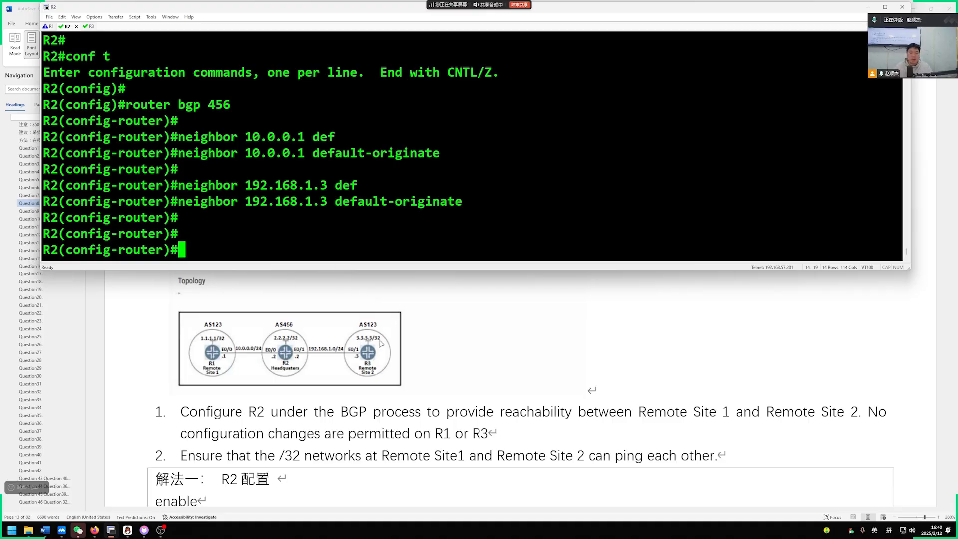
Step: Highlight the default-originate keyword on both neighbor command lines
drag(462, 201, 333, 201)
drag(448, 153, 311, 153)
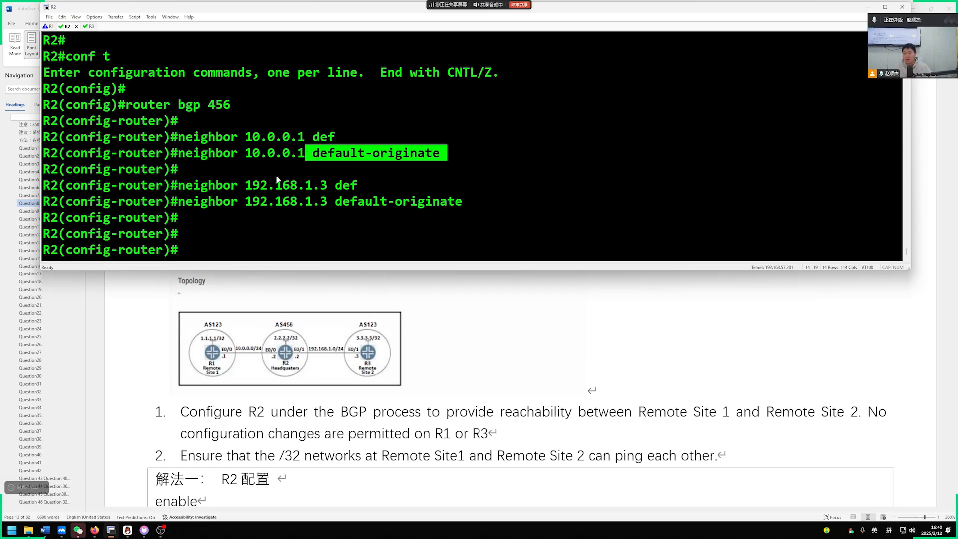
click(231, 244)
Step: On R1 run show ip bgp summary and show ip bgp repeatedly, no default route yet
click(46, 26)
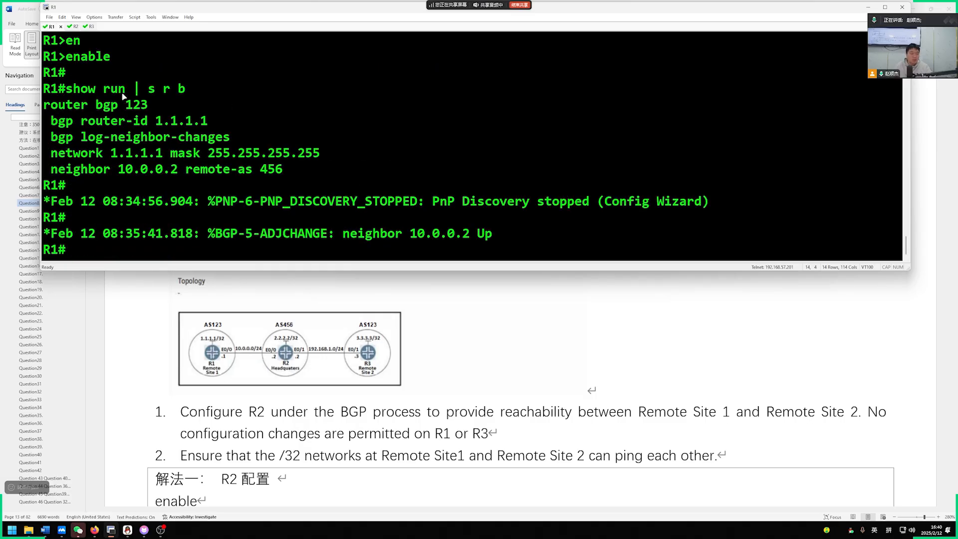
key(Return)
key(Return)
text(show ip bgp s)
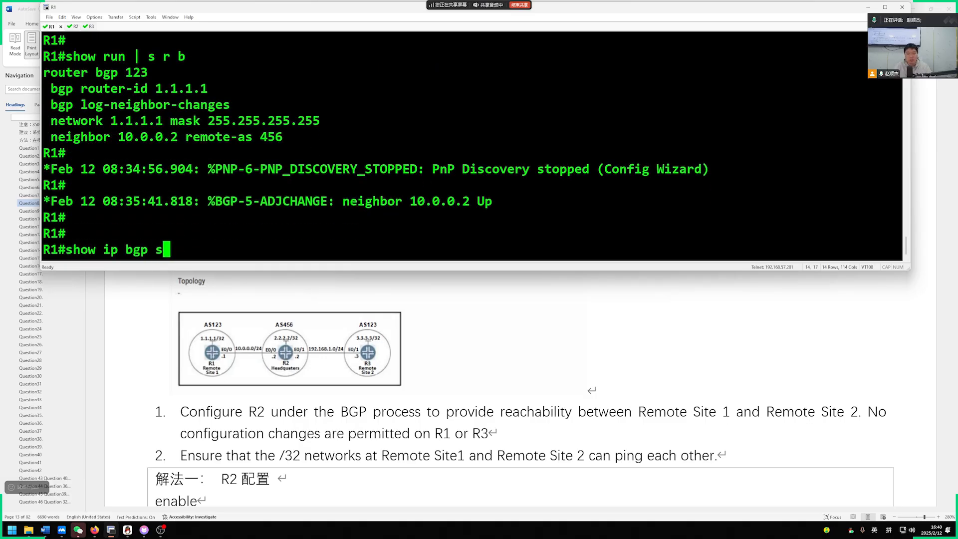
text(um)
key(Tab)
key(Return)
text(show ip bgp)
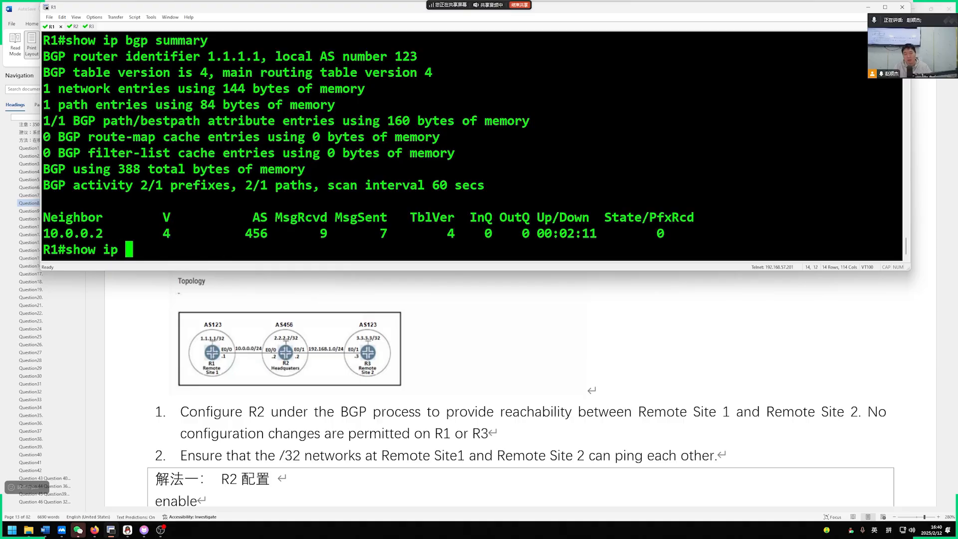
key(Return)
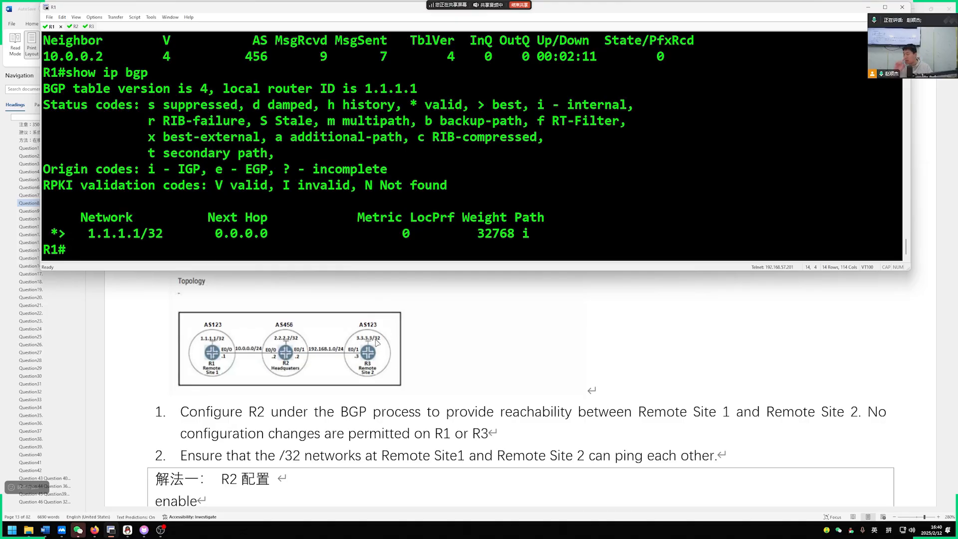
key(Return)
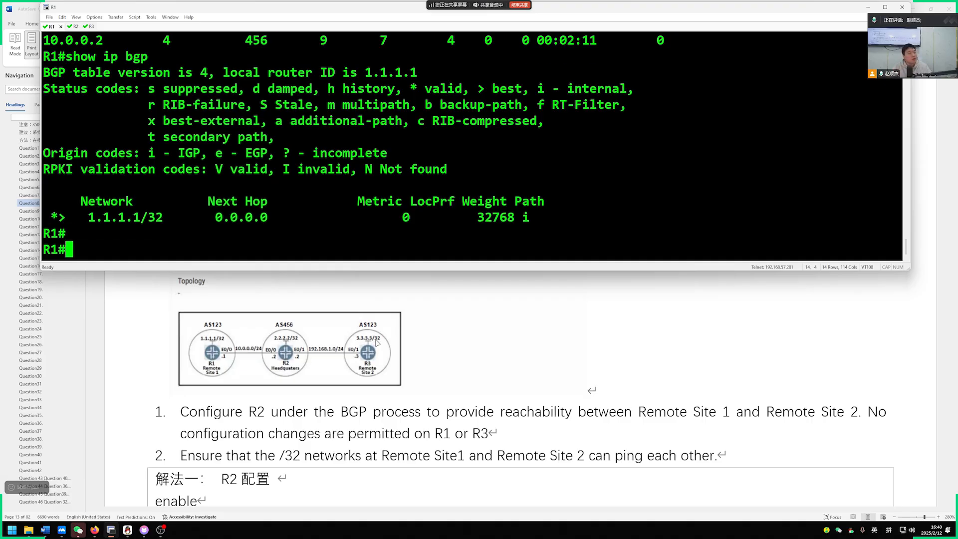
text(show ip bgp)
key(Return)
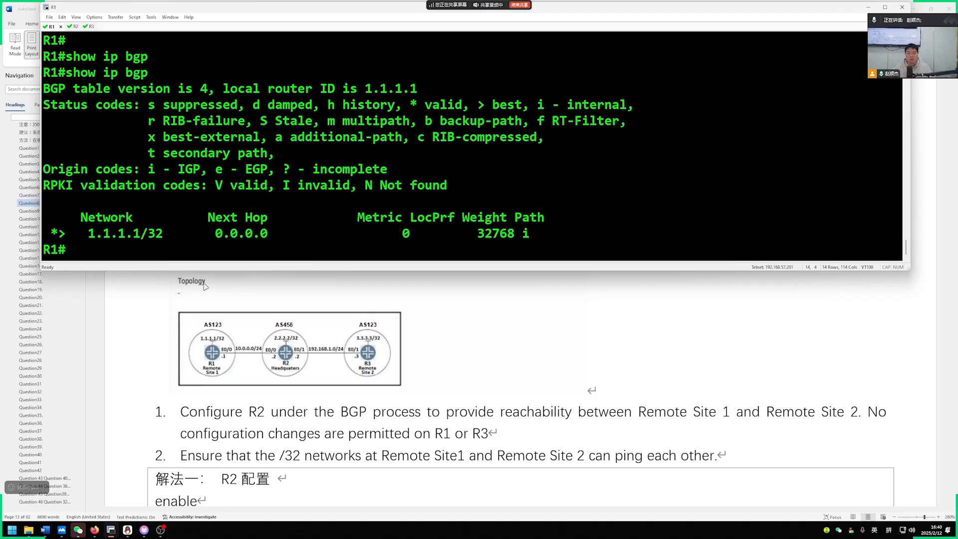
text(show ip bgp)
key(Return)
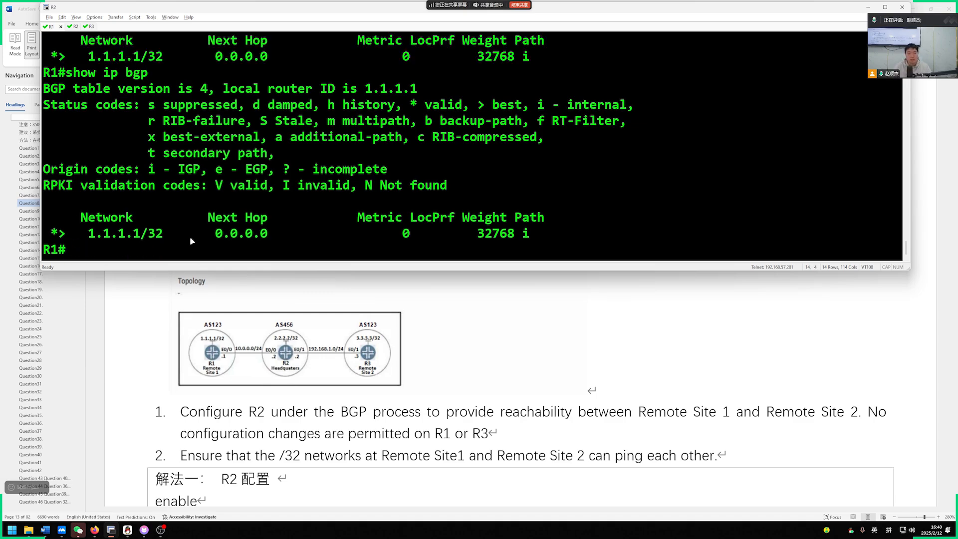
Step: On R2 leave configuration mode with end and display its BGP table
key(ctrl+Tab)
text(end)
key(Return)
text(show ip bgp)
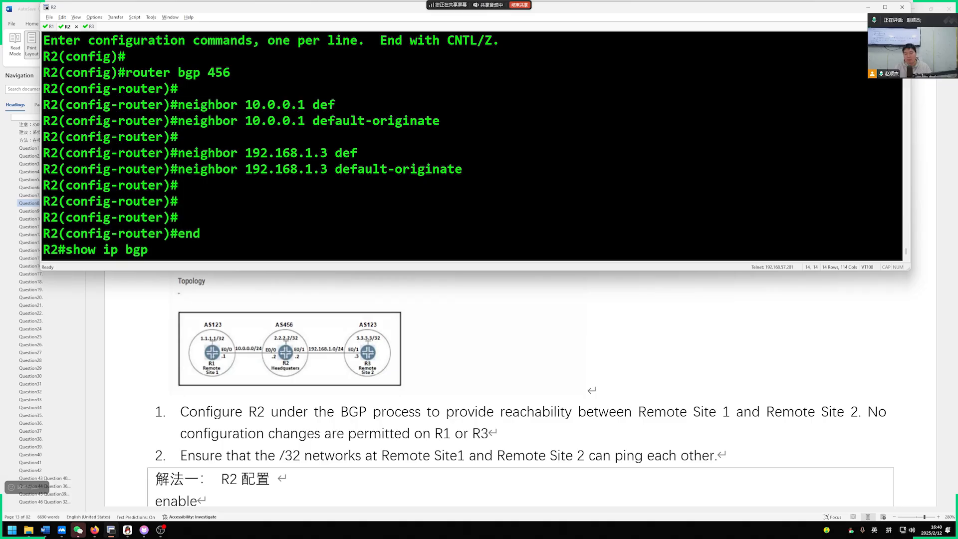
key(Return)
key(Return)
key(Return)
Step: Back on R1, rerun show ip bgp several times waiting for the default route, correcting a misspelling
key(Return)
key(ctrl+Tab)
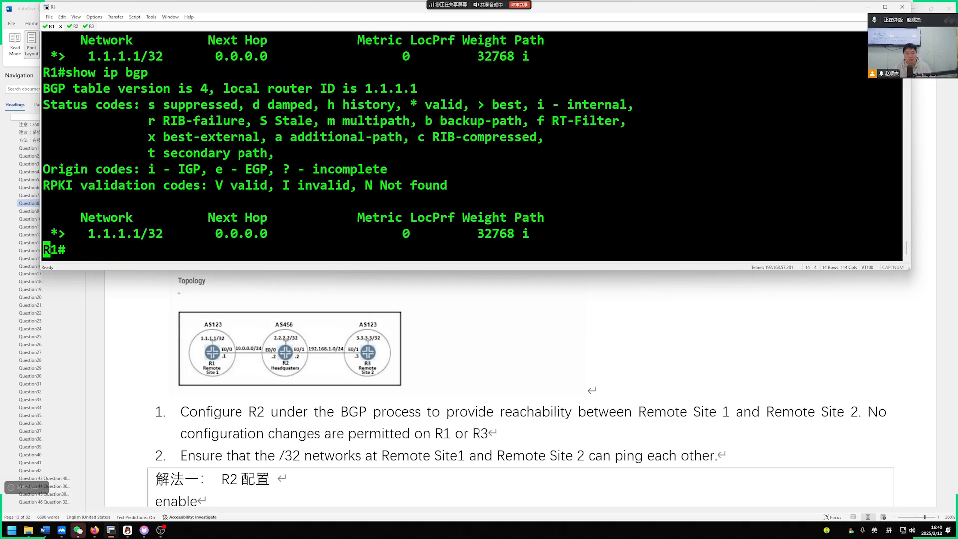
key(Return)
key(Return)
text(show ip bgp)
key(Return)
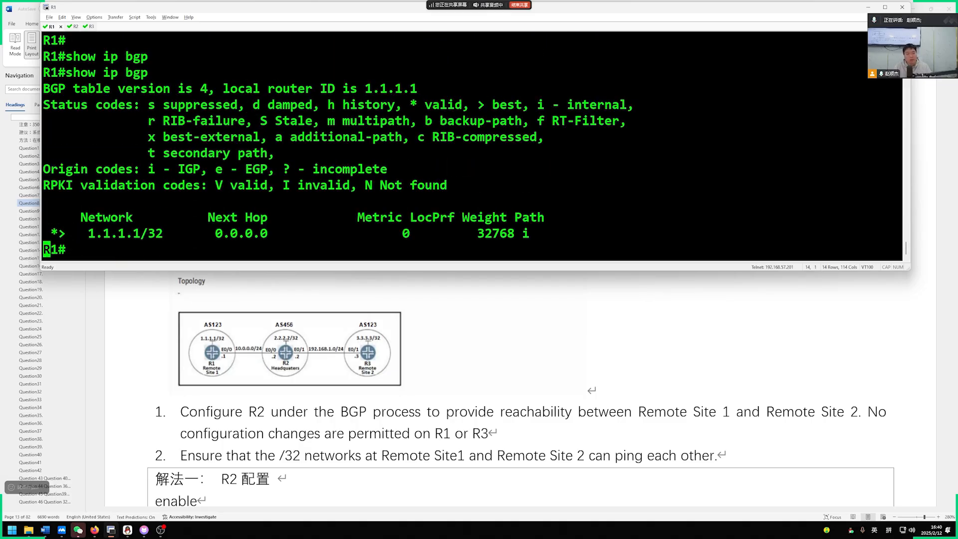
key(Return)
key(Return)
text(show ip bgp)
key(Return)
key(Return)
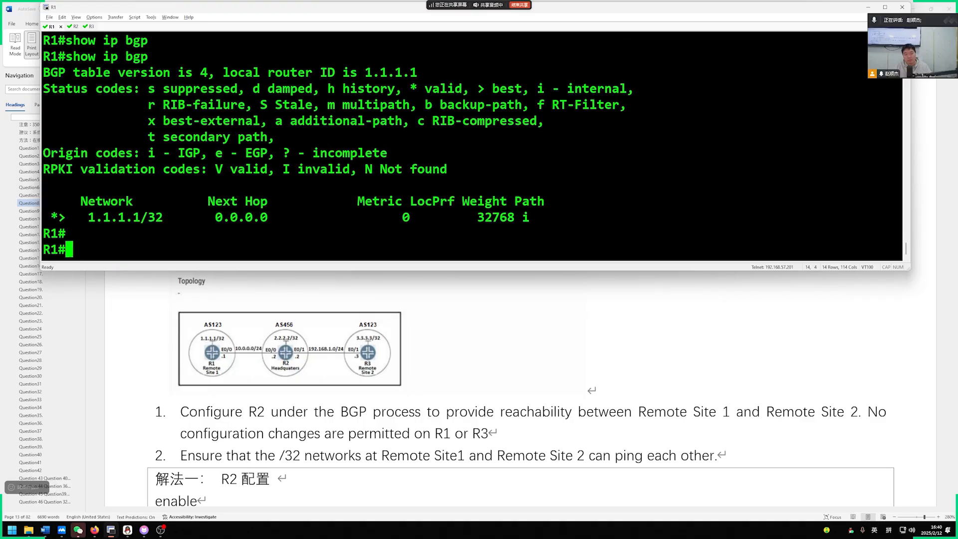
key(Return)
text(show ip bp)
key(Return)
key(Return)
text(s)
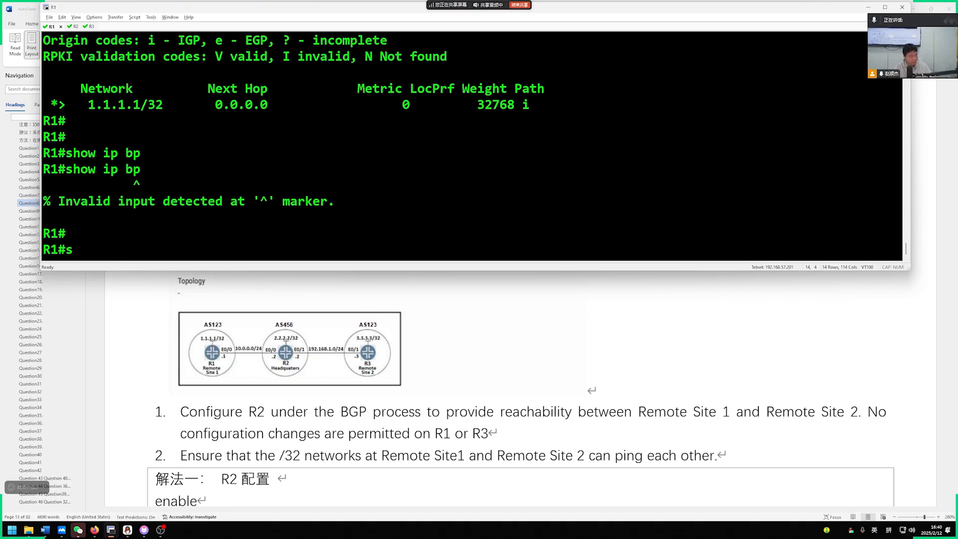
text(how ip bgp)
key(Return)
key(Return)
text(sho)
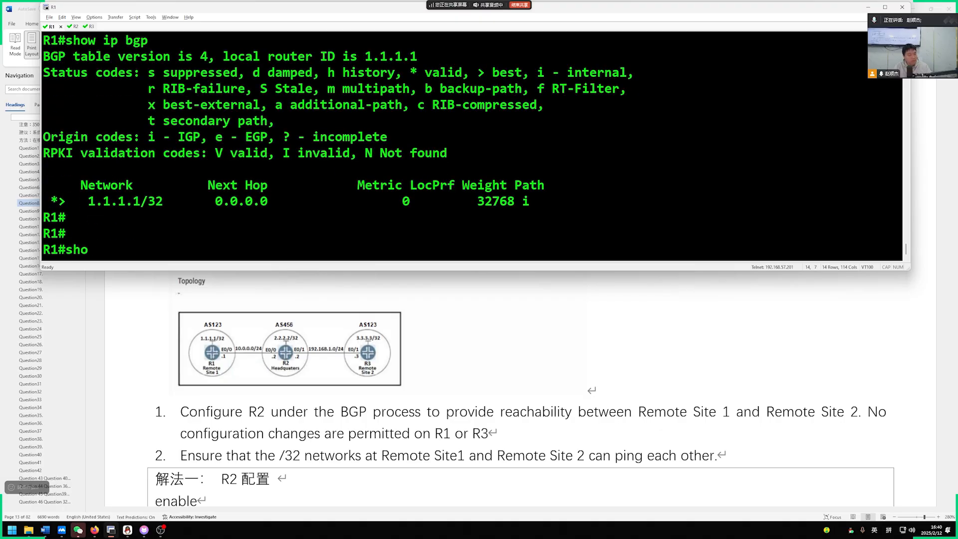
text(w ip bgp)
key(Return)
key(Return)
text(show ip)
text( bgp)
key(Return)
key(Return)
Step: On R2 list the routes advertised to neighbor 10.0.0.1
key(ctrl+Tab)
key(Return)
key(Return)
key(Return)
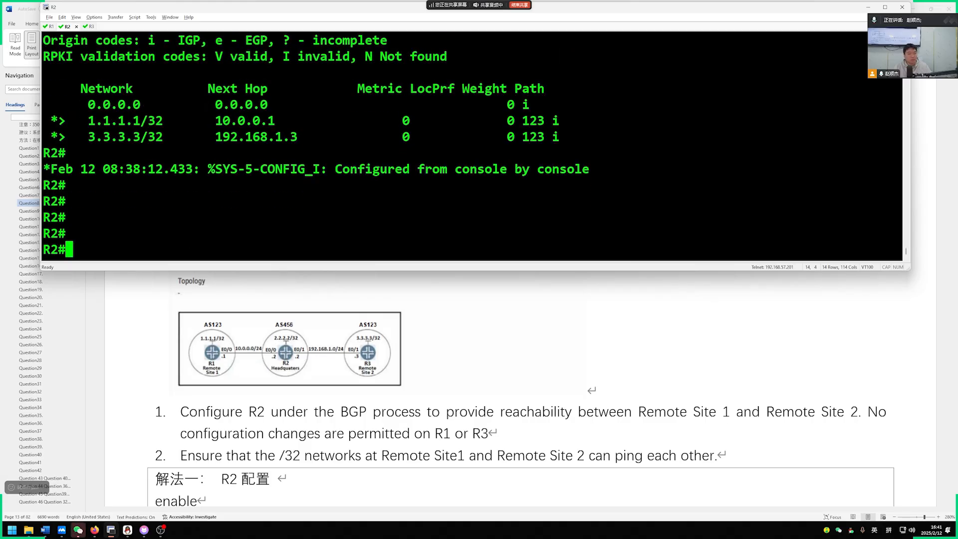
text(show ip bgp)
key(Return)
key(Return)
key(Return)
key(Return)
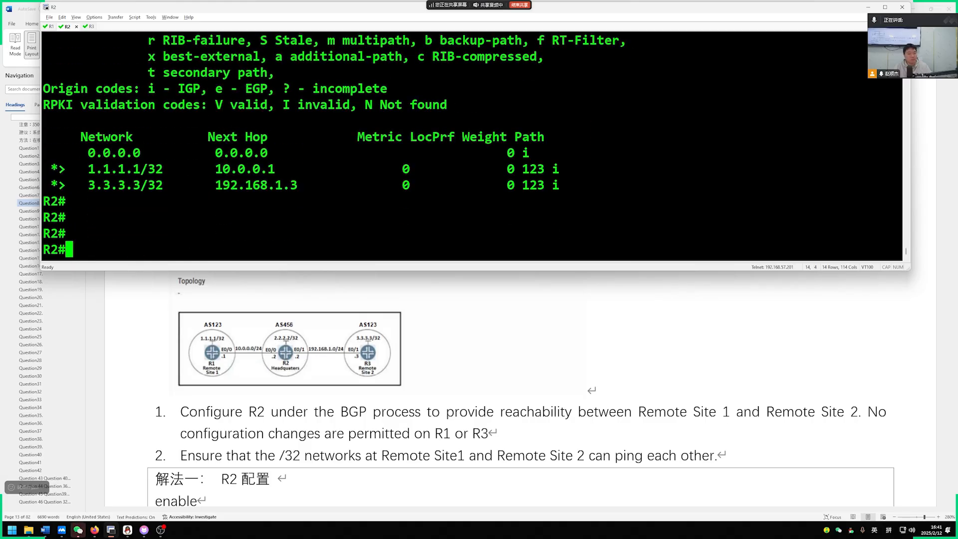
text(show ip bgp)
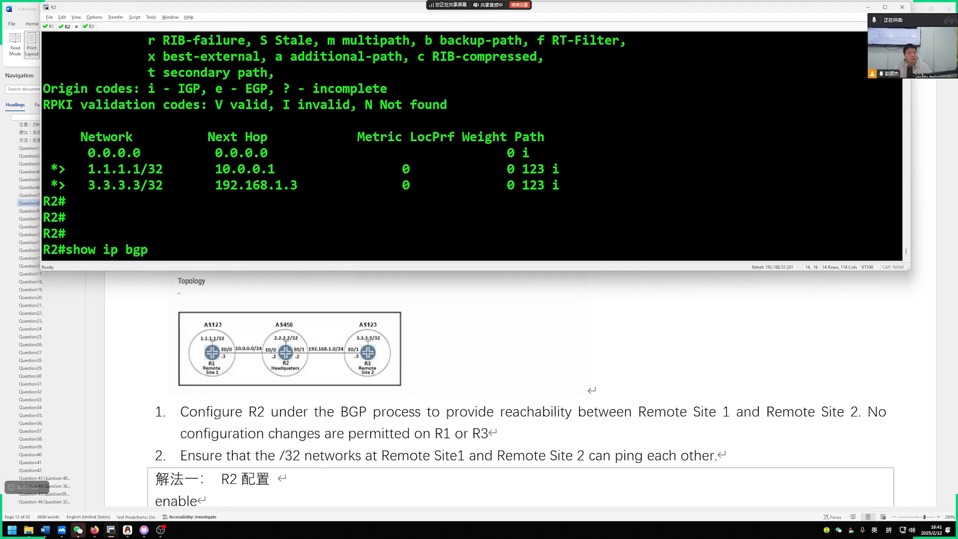
text( neighbor )
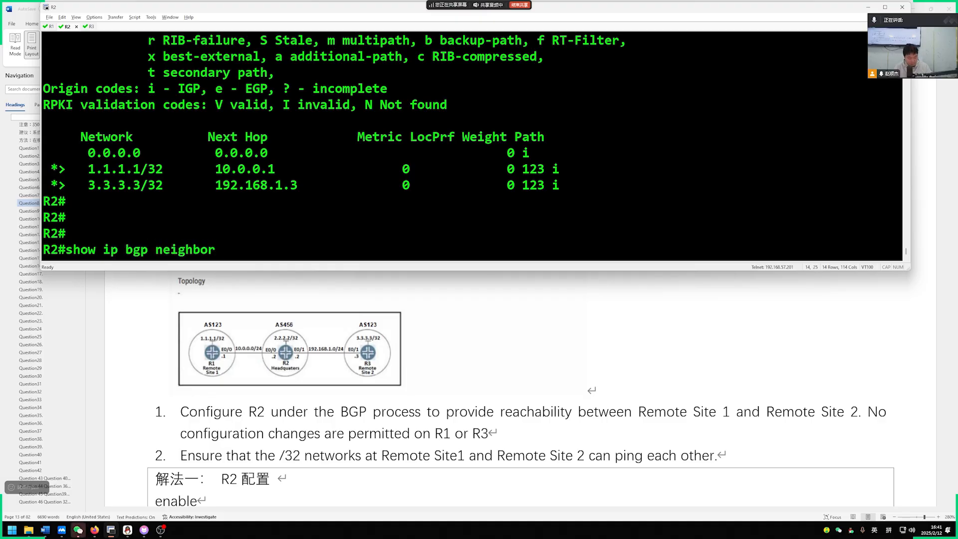
text(10.0.0.1 )
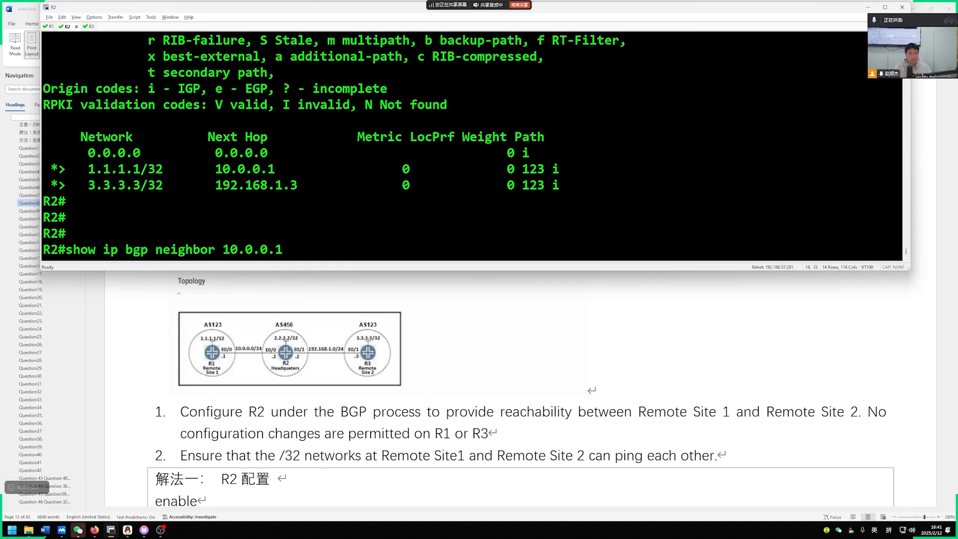
text(ad)
key(Tab)
key(Return)
key(Return)
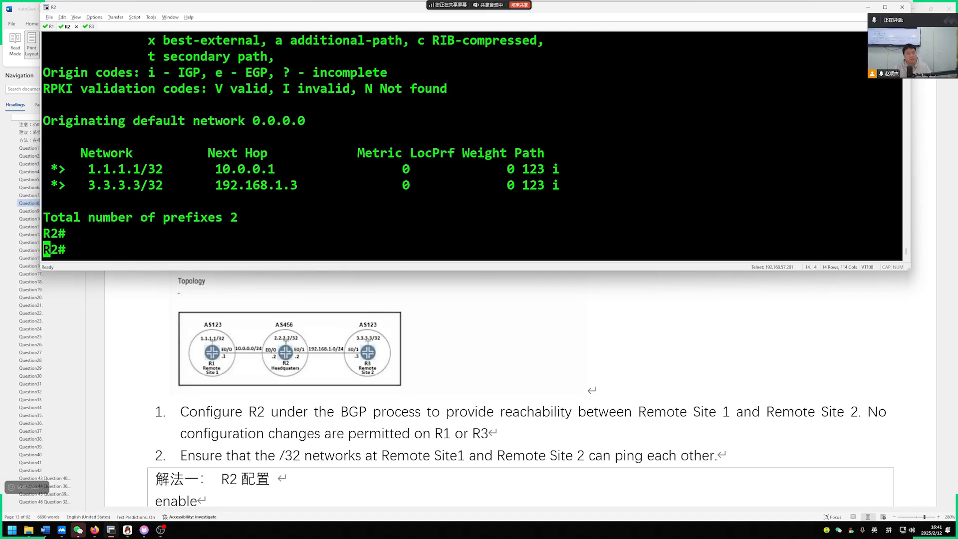
Step: On R1 rerun show ip bgp until the default route 0.0.0.0 via 10.0.0.2 appears
key(ctrl+Tab)
text(show ip bgp)
key(Return)
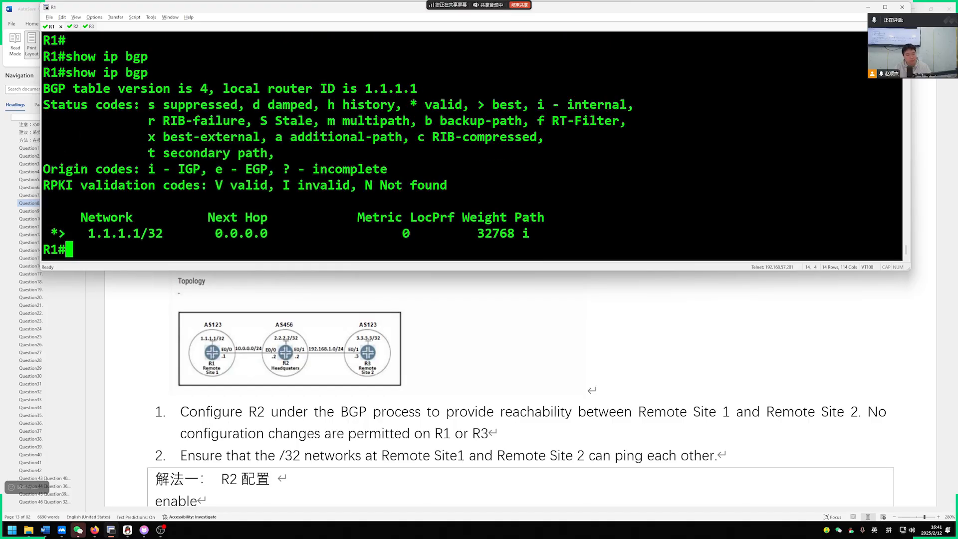
key(Return)
key(Return)
key(Return)
key(Return)
key(Return)
key(Return)
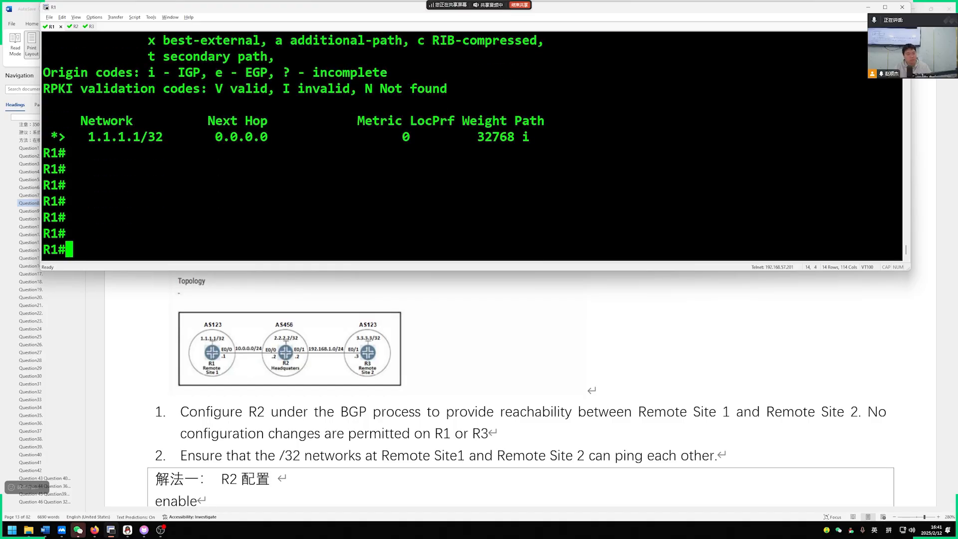
text(show ip bgp)
key(Return)
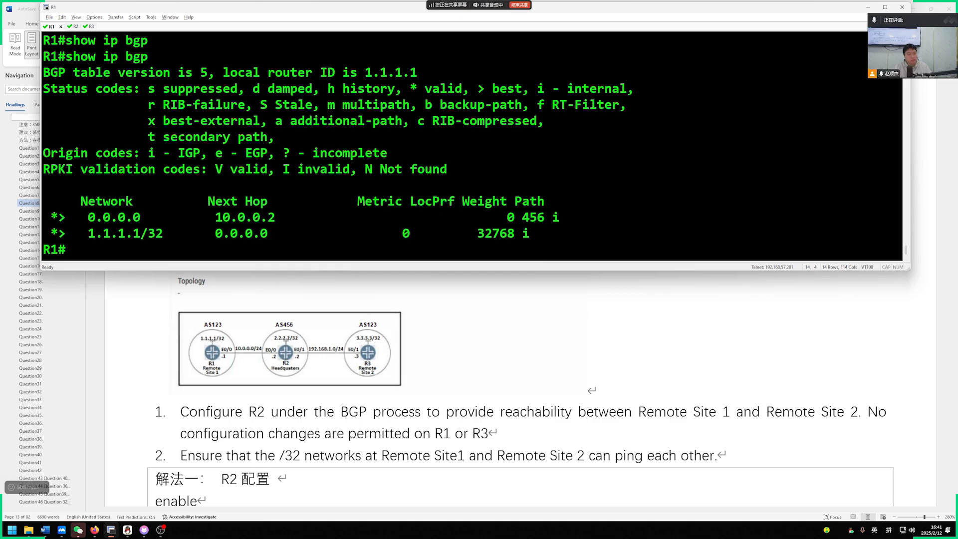
key(Return)
key(Return)
key(Return)
key(Return)
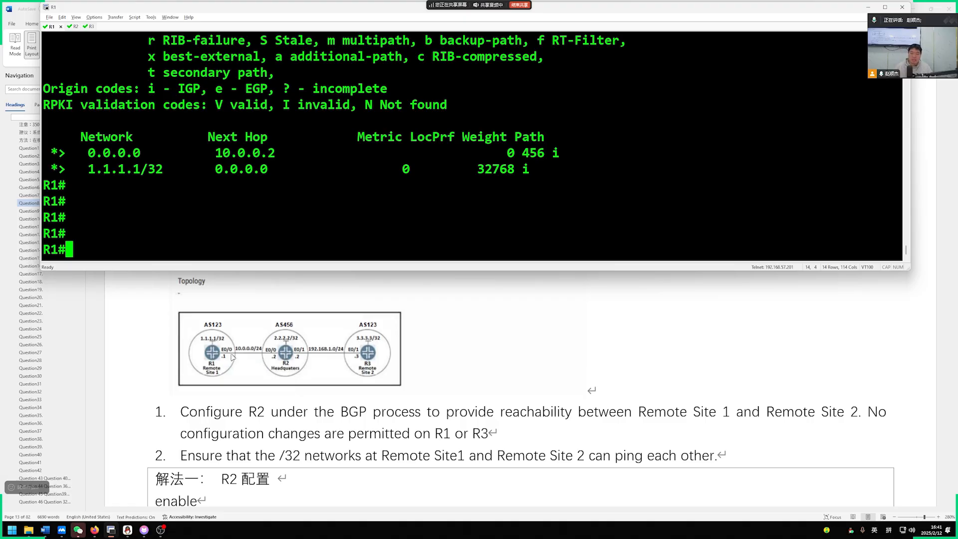
Step: On R3 run show ip bgp, fixing a stray character, to see 0.0.0.0 via 192.168.1.2, then return to R1
key(ctrl+Tab)
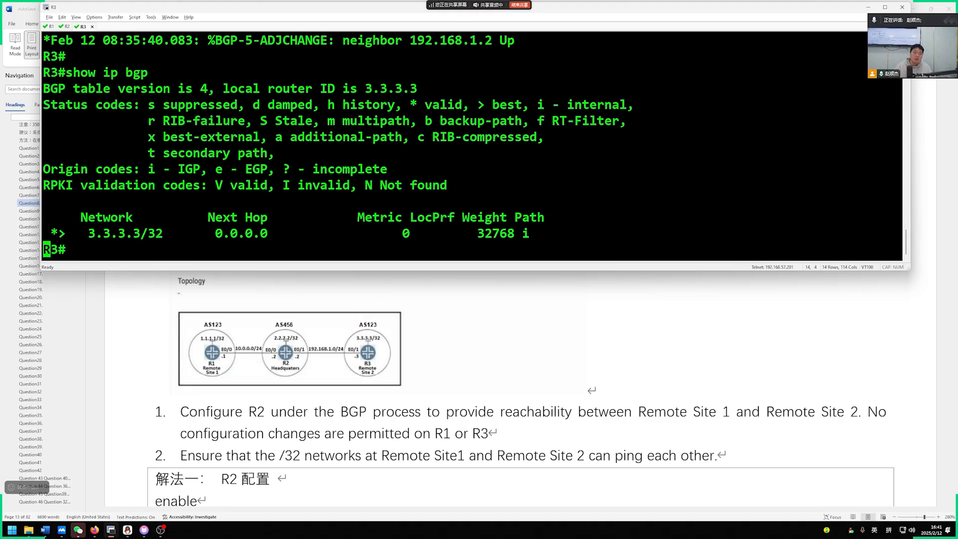
key(Return)
text(show ip bp)
key(Return)
text(xsh)
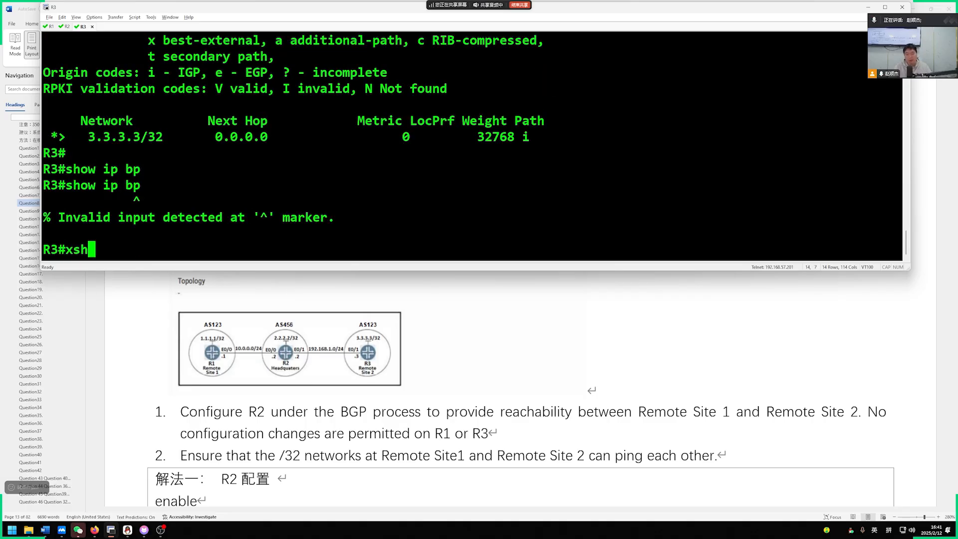
key(BackSpace)
key(BackSpace)
key(BackSpace)
text(show ip bgp)
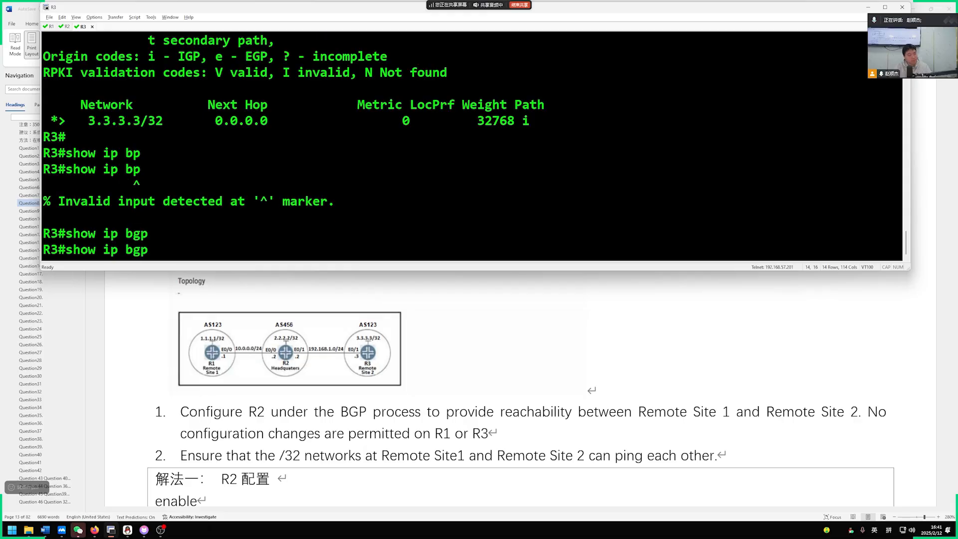
key(Return)
key(Return)
key(Return)
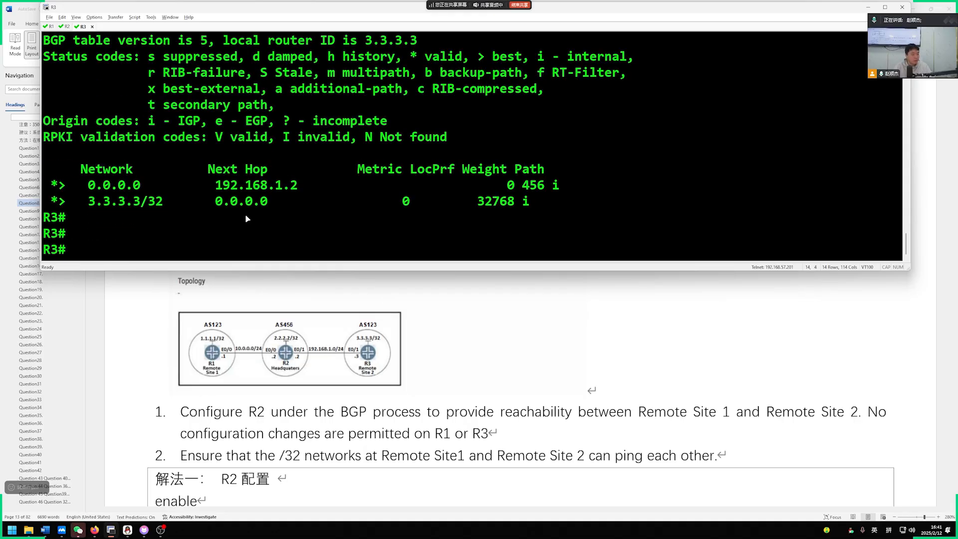
key(ctrl+Tab)
key(Return)
key(Return)
key(Return)
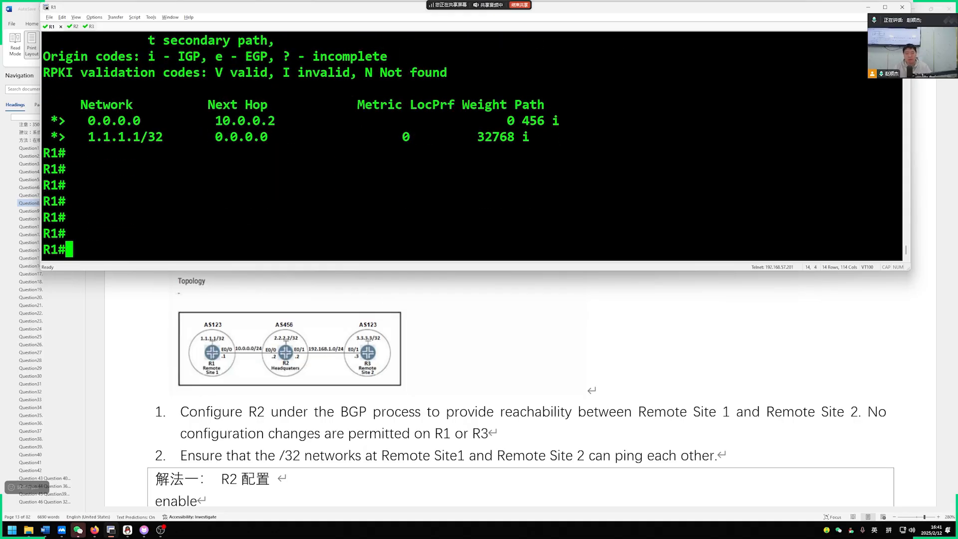
text(ping )
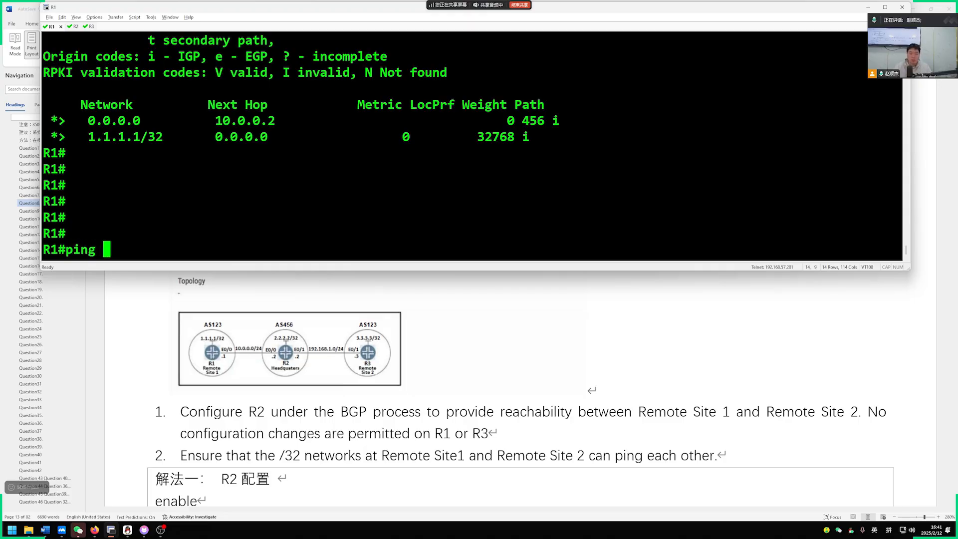
text(3.3.3.3)
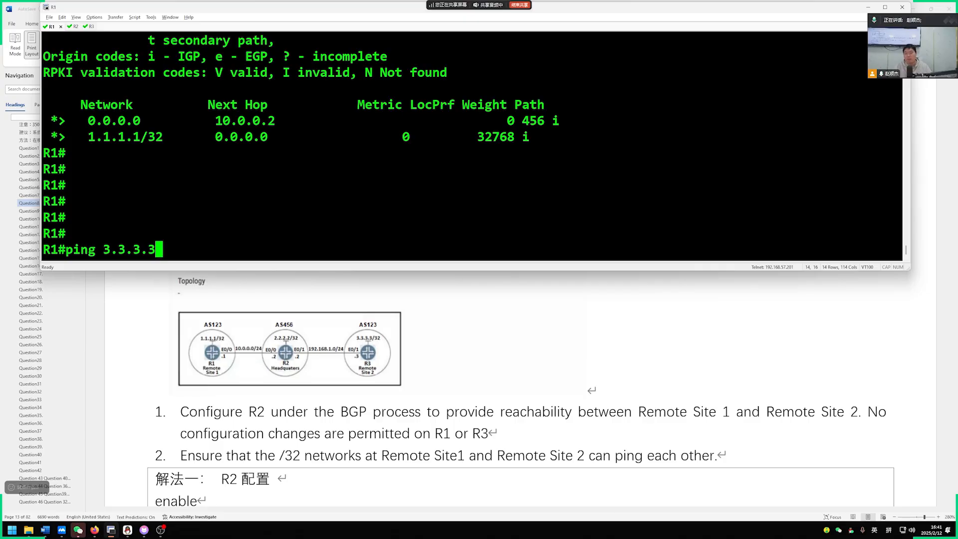
Step: On R1 show ip route and highlight the 0.0.0.0/0 default, then start ping 3.3.3.3 source 1.1.1.1
key(BackSpace)
key(BackSpace)
key(BackSpace)
text(show ip)
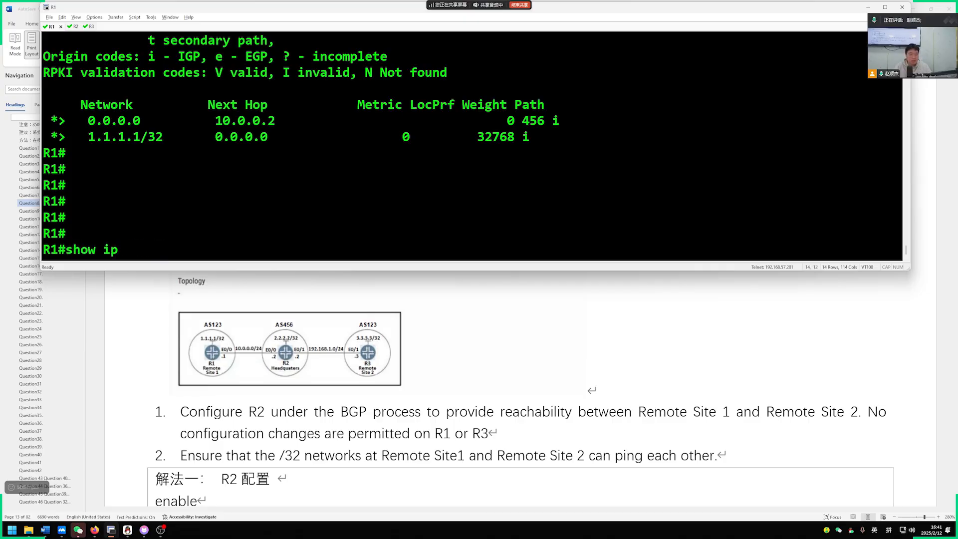
text( route)
key(Return)
drag(81, 154, 155, 153)
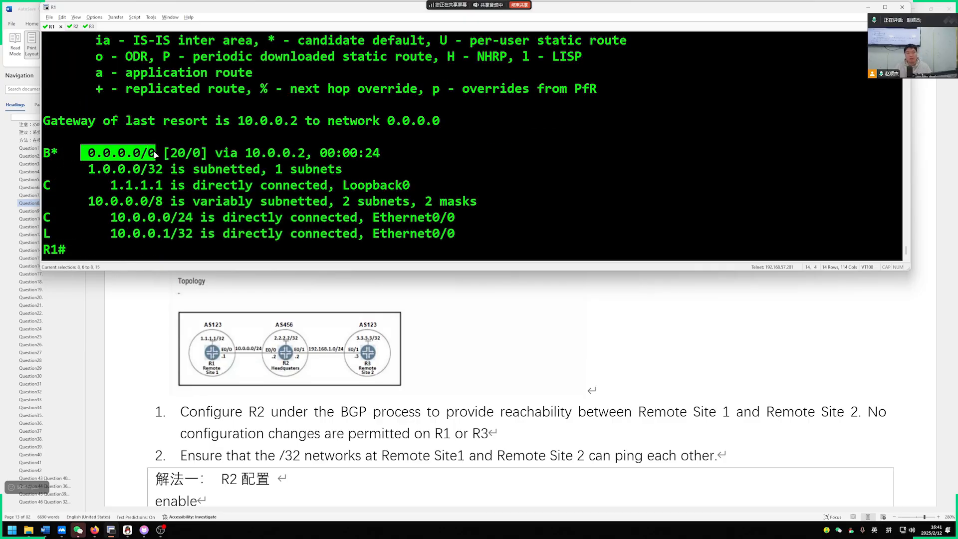
click(248, 243)
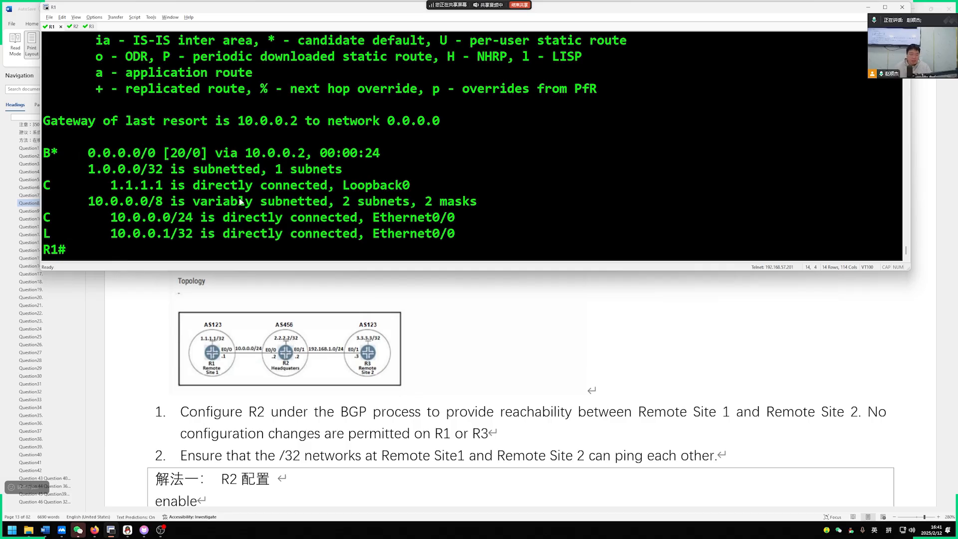
text(ping 3.3.3.3 s)
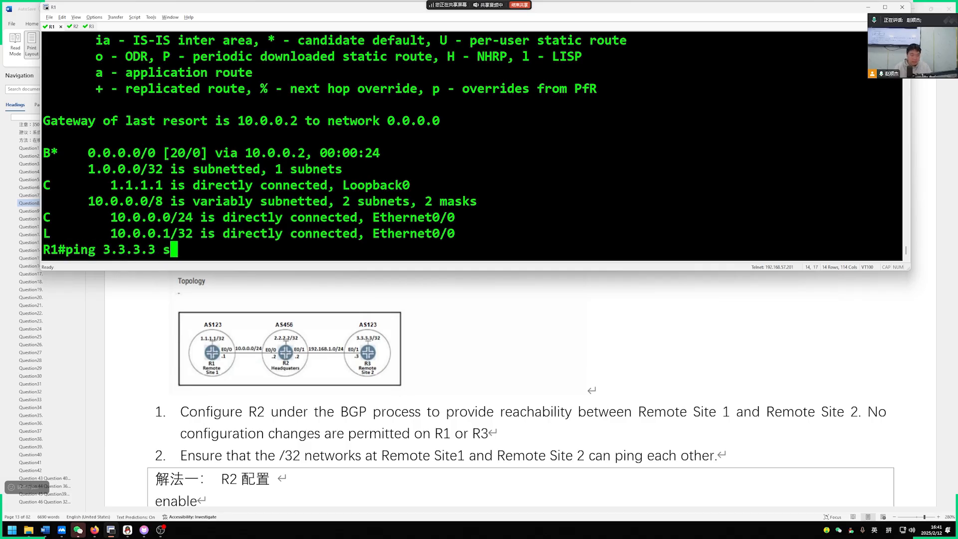
text(o)
key(Tab)
text(1.1.1.1)
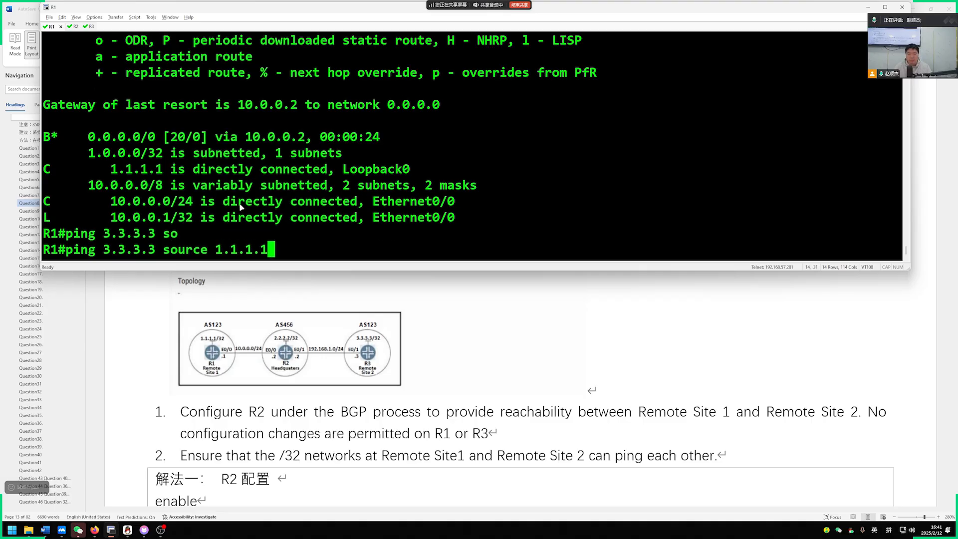
Step: On R2 run show ip route and highlight the 3.3.3.3/32 route learned via BGP
key(ctrl+Tab)
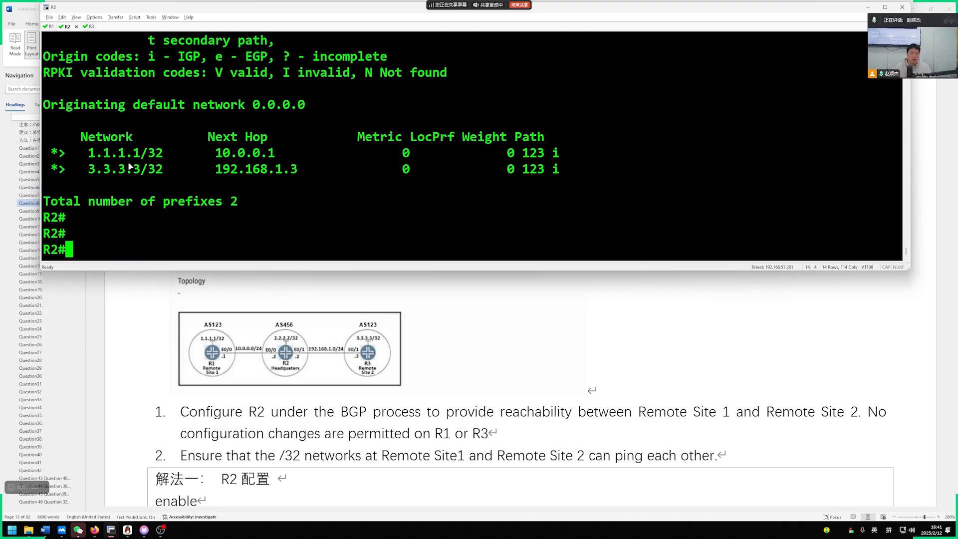
drag(88, 168, 165, 170)
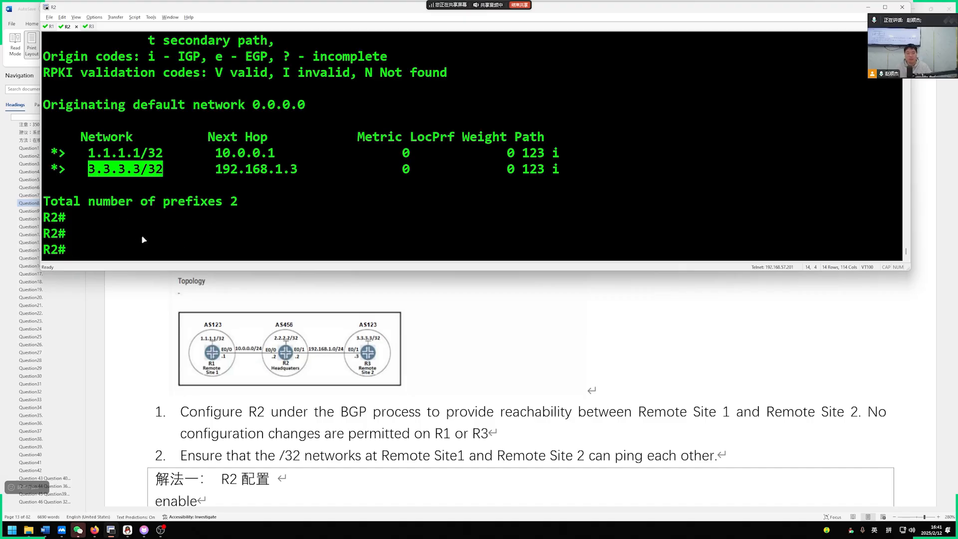
text(show i)
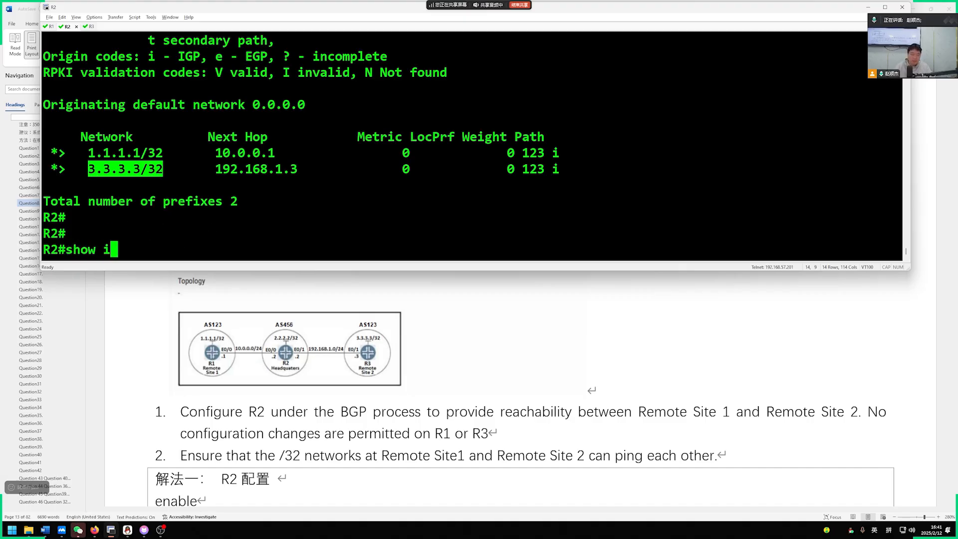
text(p route)
key(Return)
key(space)
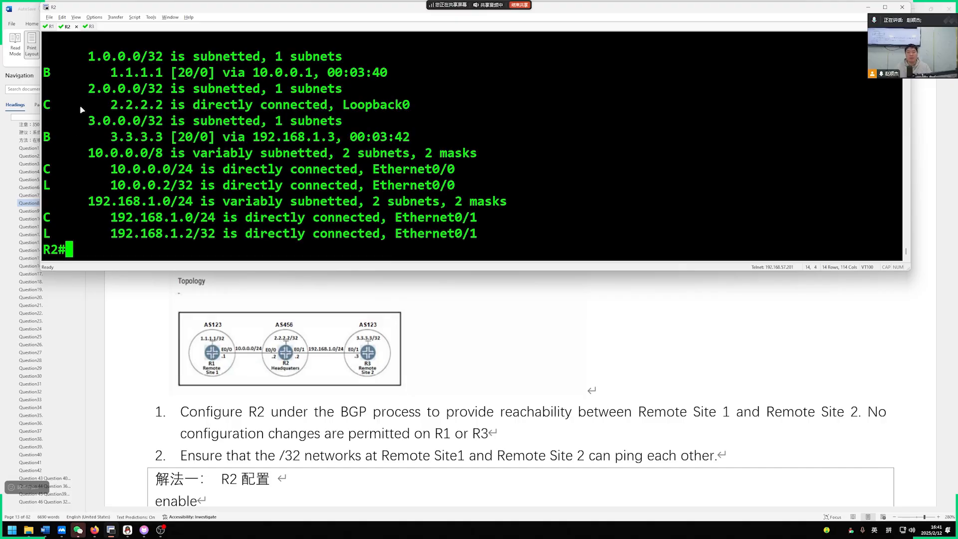
drag(58, 137, 200, 137)
click(111, 41)
Step: On R3 run show ip route and highlight its 0.0.0.0/0 default route
click(88, 27)
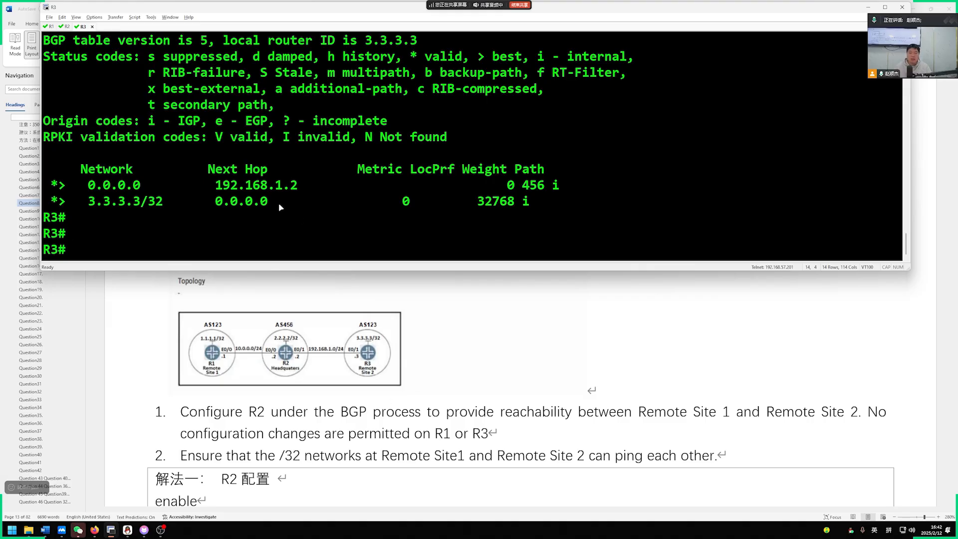
text(show ip route)
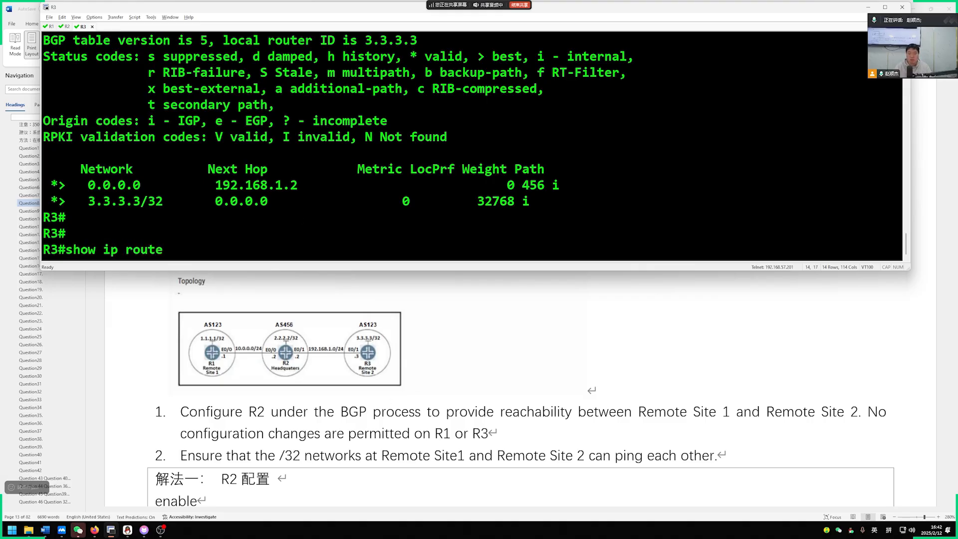
key(Return)
drag(81, 152, 156, 153)
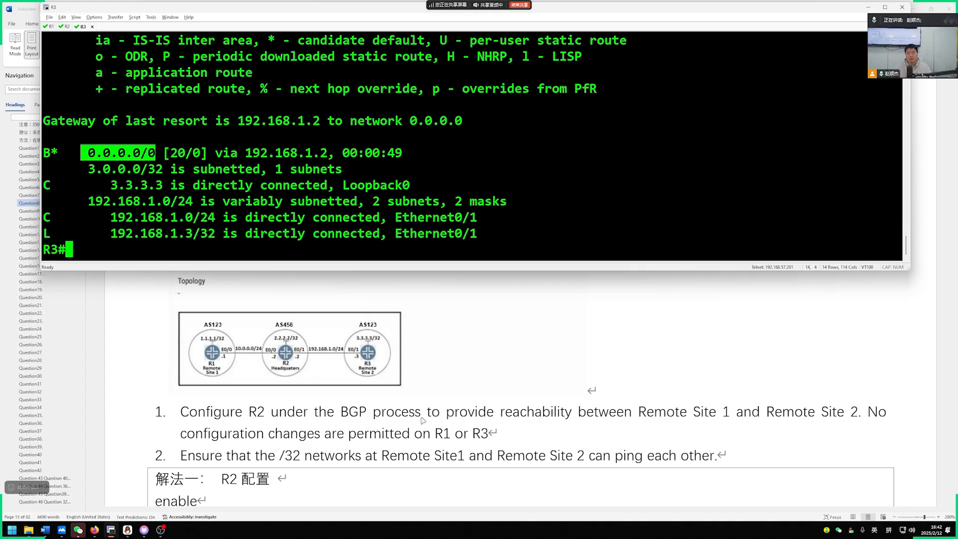
click(176, 235)
Step: Return to R1 to view the 100 percent successful ping to 3.3.3.3 sourced from 1.1.1.1
key(alt+1)
key(Up)
key(Return)
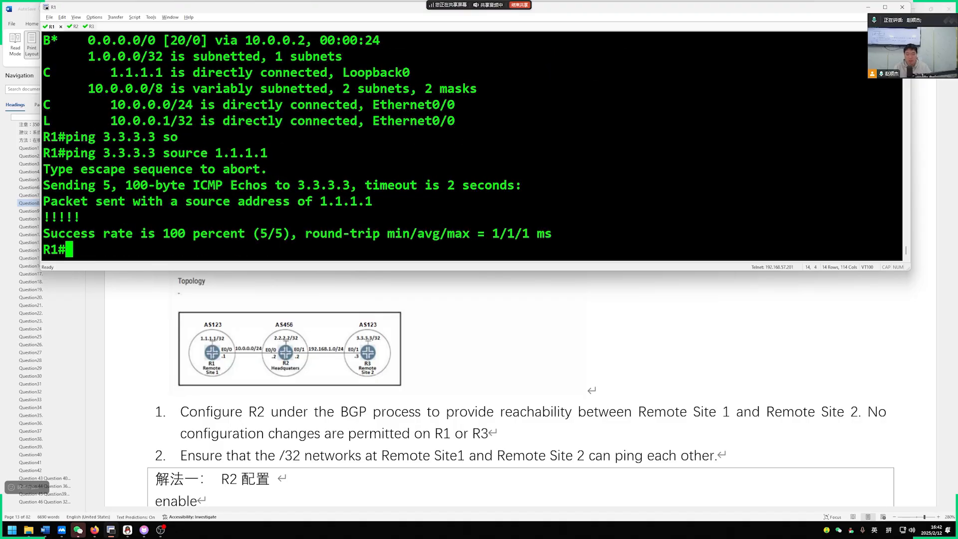
key(Return)
key(Return)
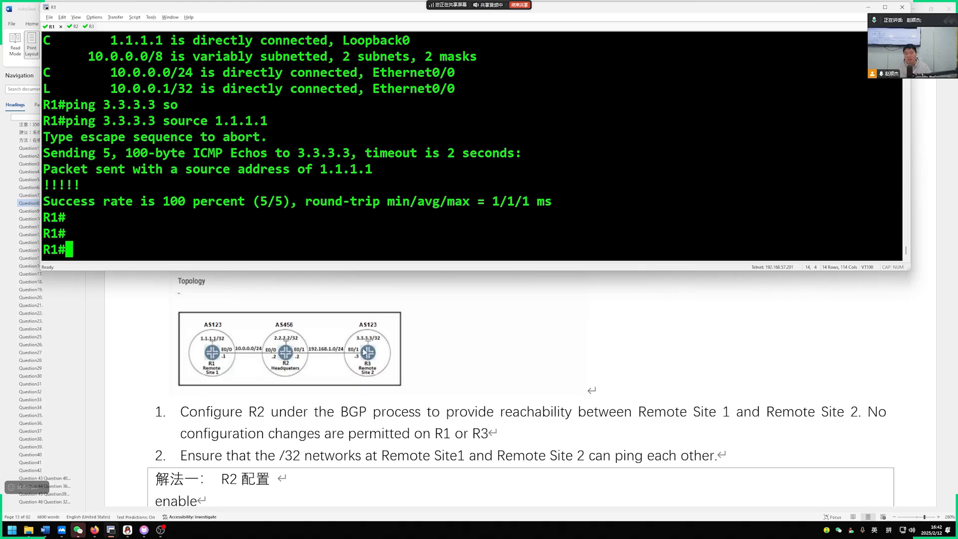
Step: Switch to R2 and enter router bgp 456 configuration mode
key(ctrl+Tab)
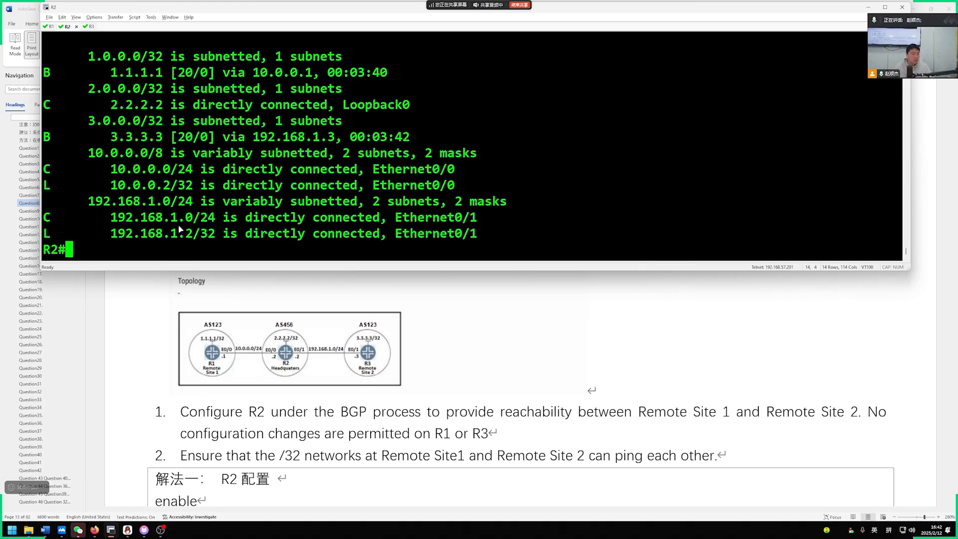
key(Return)
text(conf t)
key(Return)
key(Return)
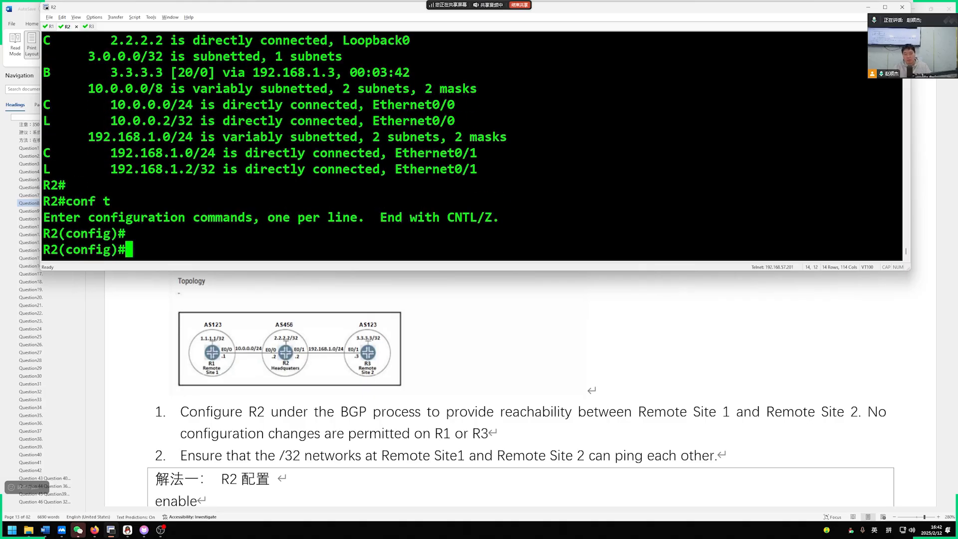
text(router bgp )
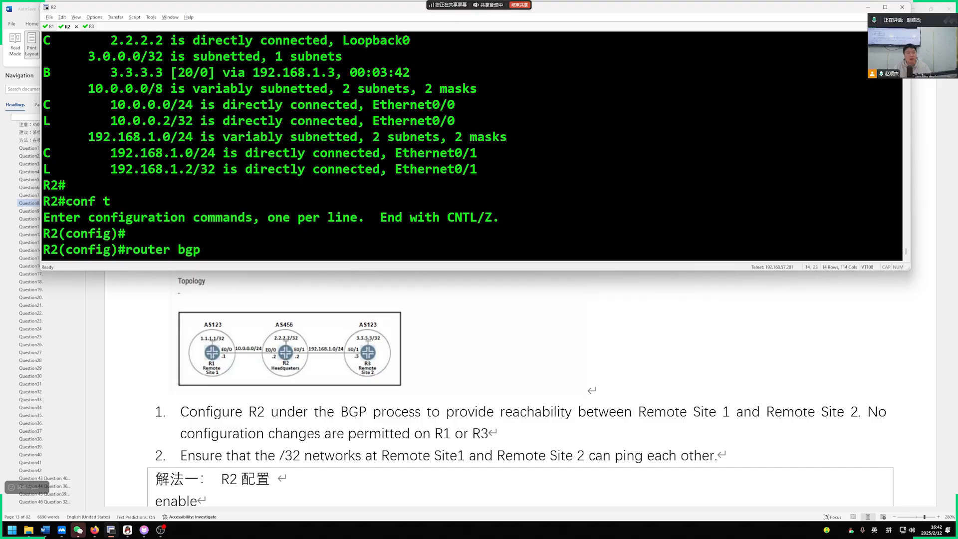
text(45)
key(Return)
key(Return)
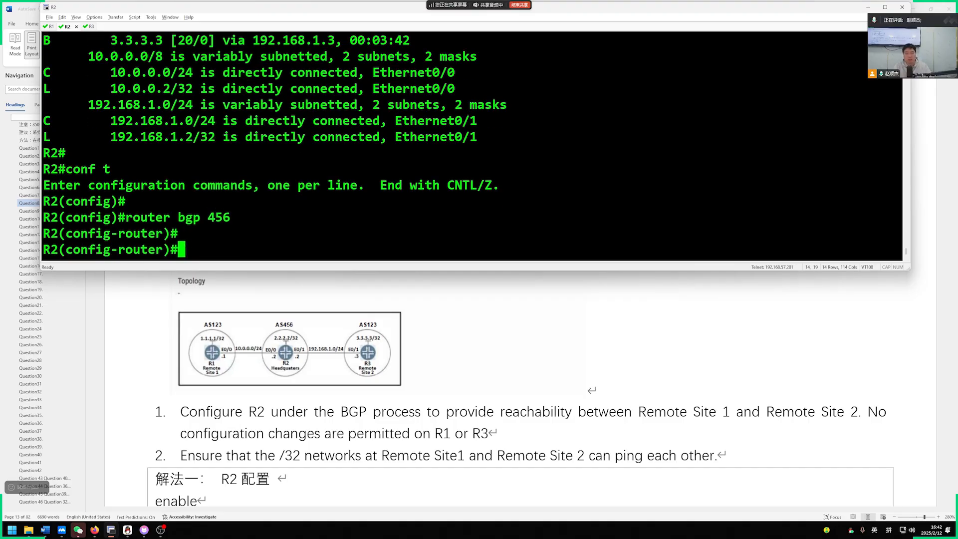
text(no neighbor 1)
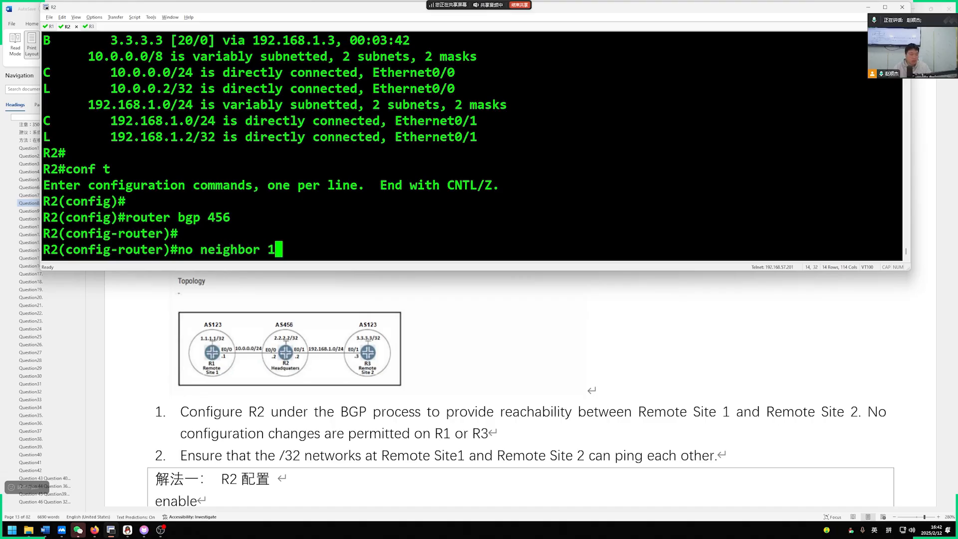
text(0.0.0.1 )
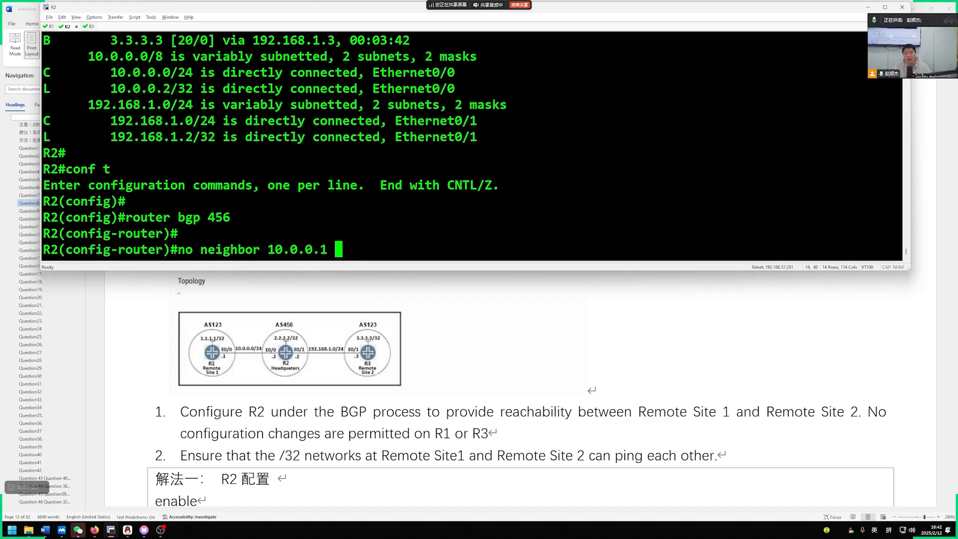
text(e)
text(ef)
Step: Remove default-originate from neighbors 10.0.0.1 and 192.168.1.3
key(Tab)
key(Return)
key(Return)
text(no nei)
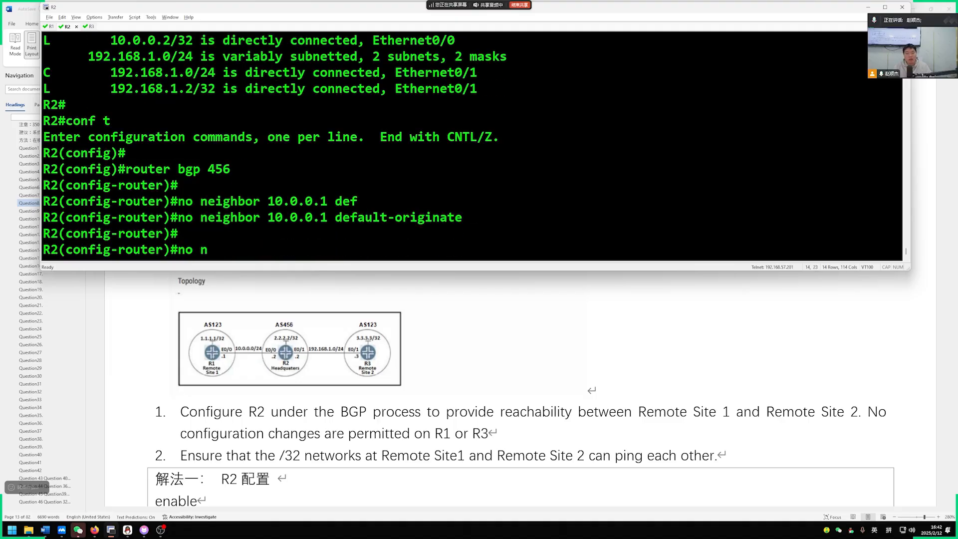
key(Tab)
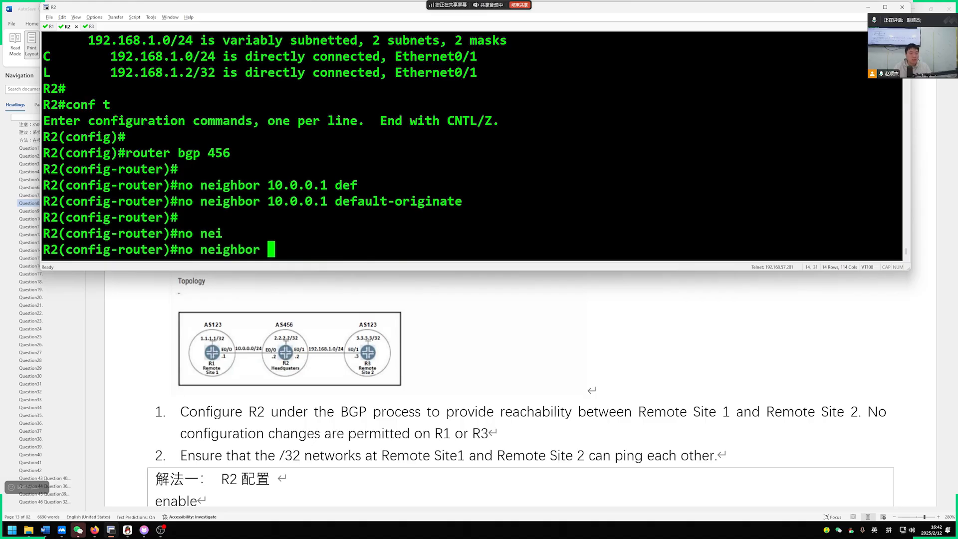
text(192.168.1.3)
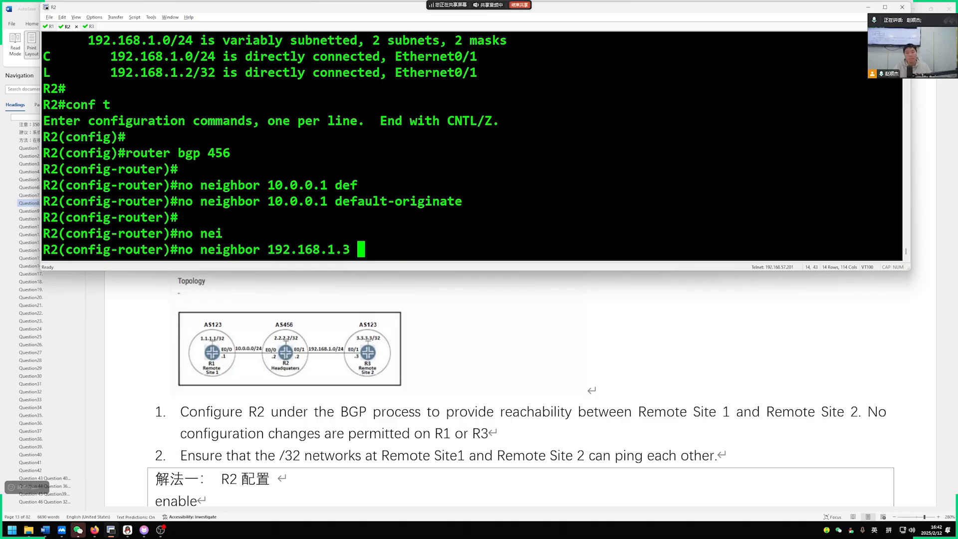
text( def)
key(Tab)
key(Return)
key(Return)
key(Return)
key(Return)
key(Return)
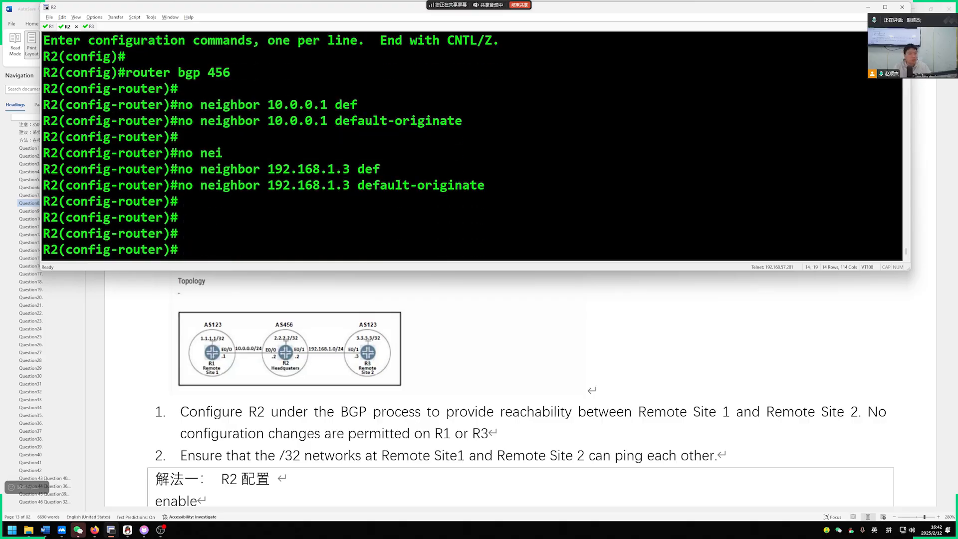
key(Return)
key(Return)
key(Return)
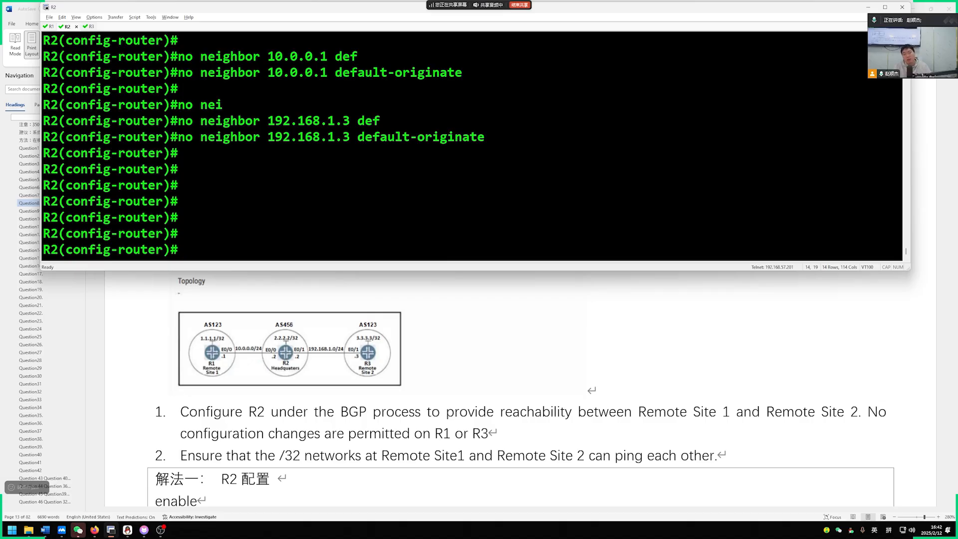
key(Return)
key(Return)
key(Return)
key(Return)
key(Return)
key(Return)
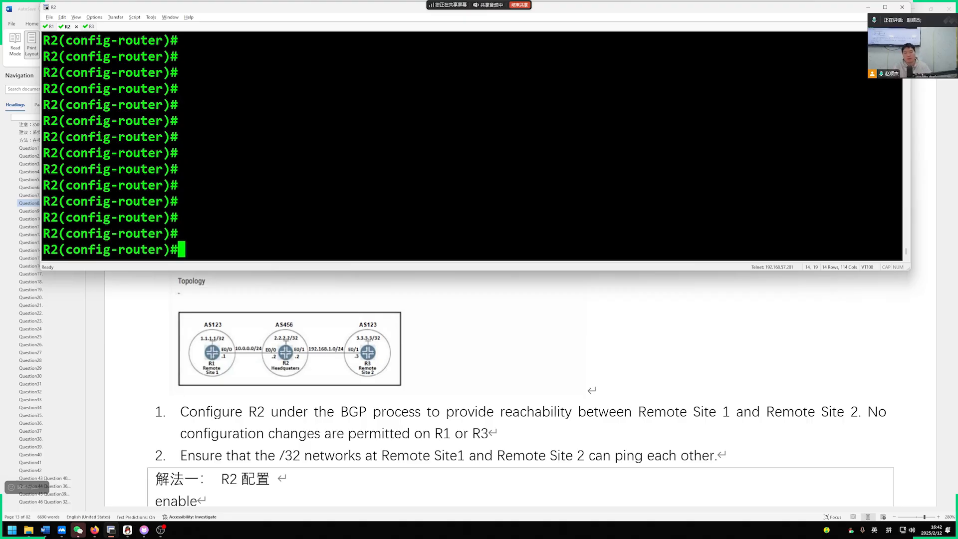
text(ne)
text(ighbor 10.10)
Step: Configure neighbor 10.0.0.1 as-override on R2, checking the topology document along the way
key(BackSpace)
text(0.0)
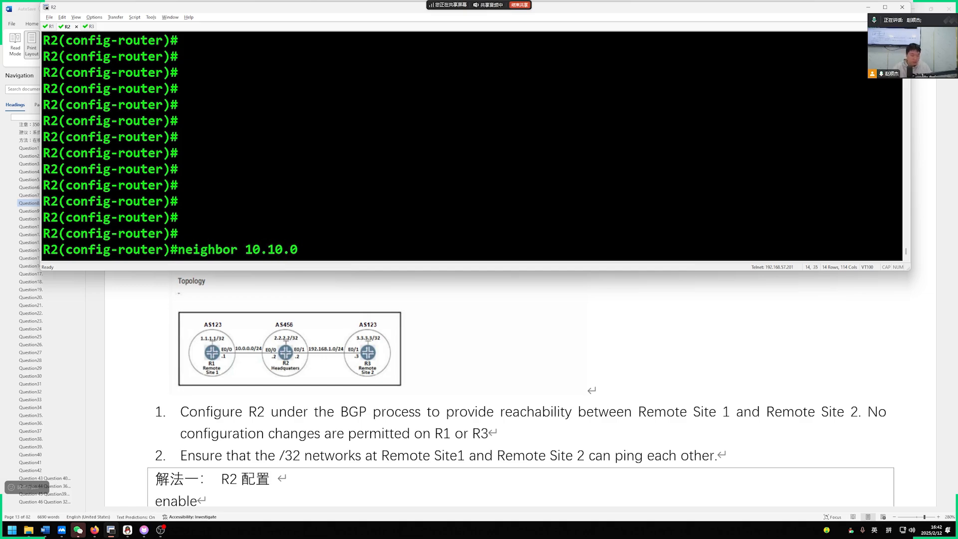
key(BackSpace)
key(BackSpace)
key(BackSpace)
key(BackSpace)
text(0.0.1)
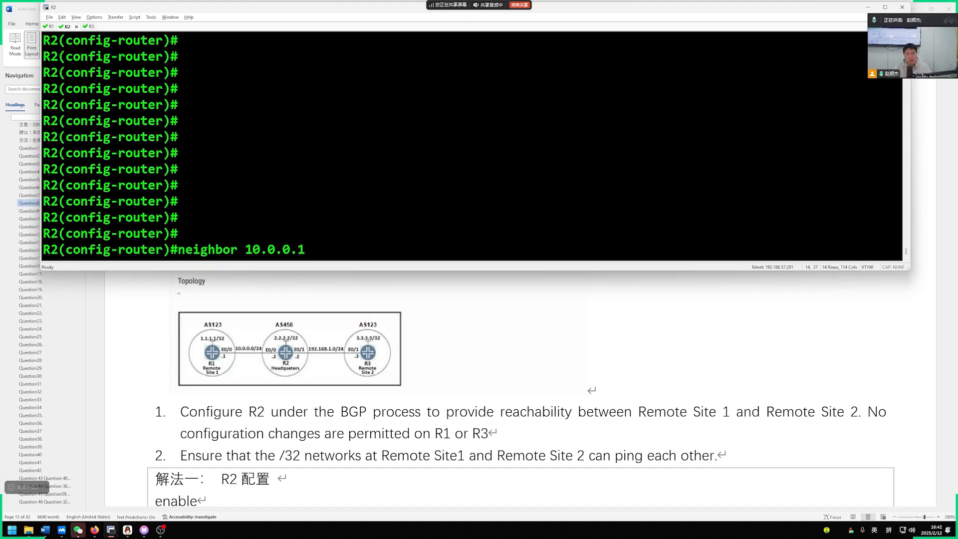
text( as)
key(Tab)
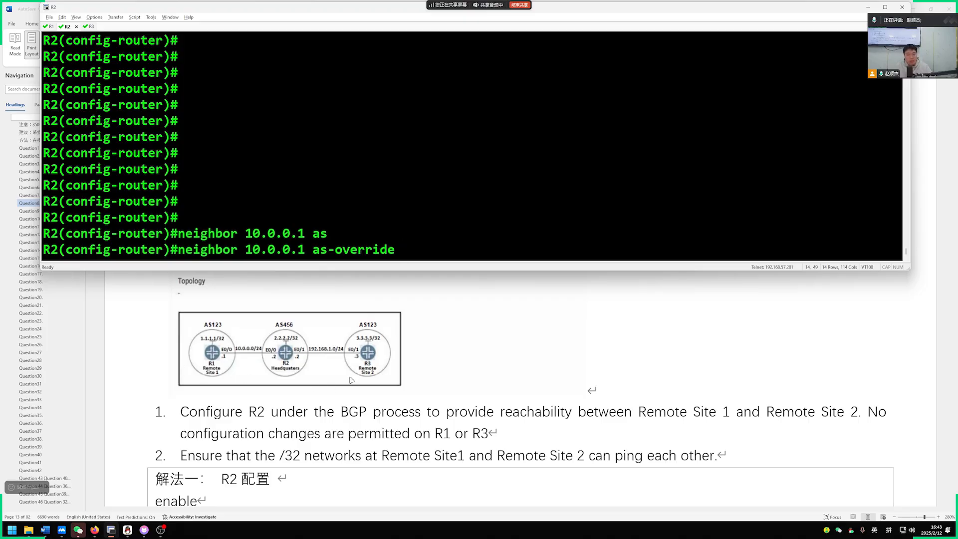
click(273, 330)
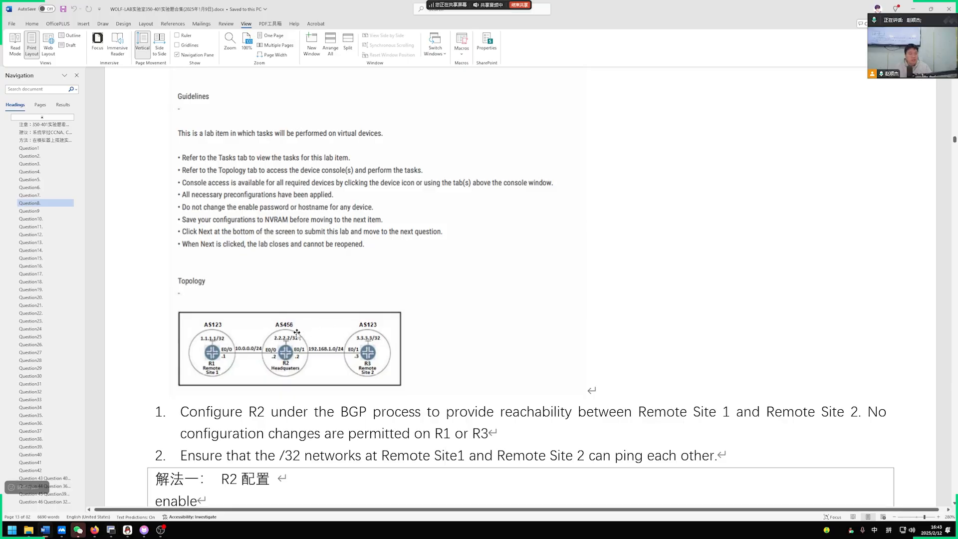
key(alt+Tab)
drag(405, 250, 180, 249)
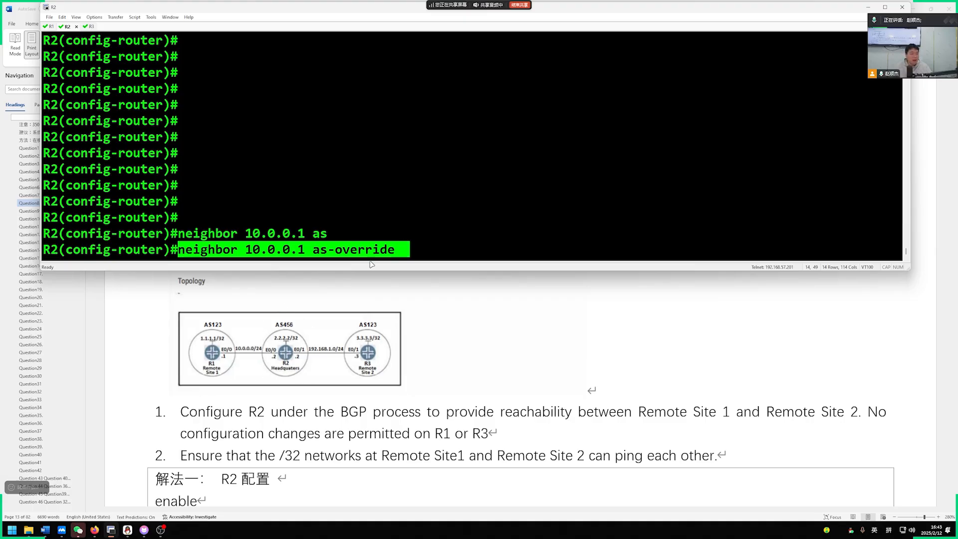
drag(409, 249, 313, 250)
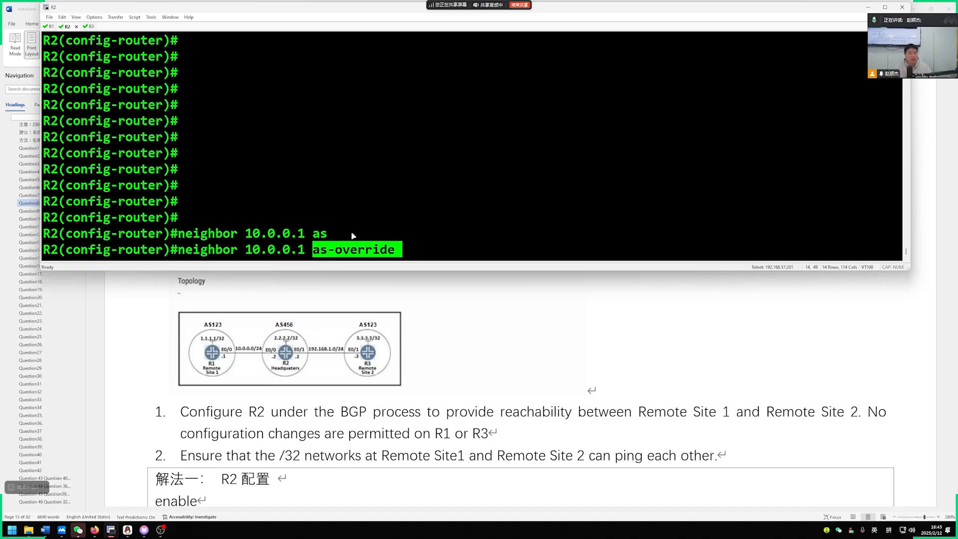
key(Return)
text(neighbo)
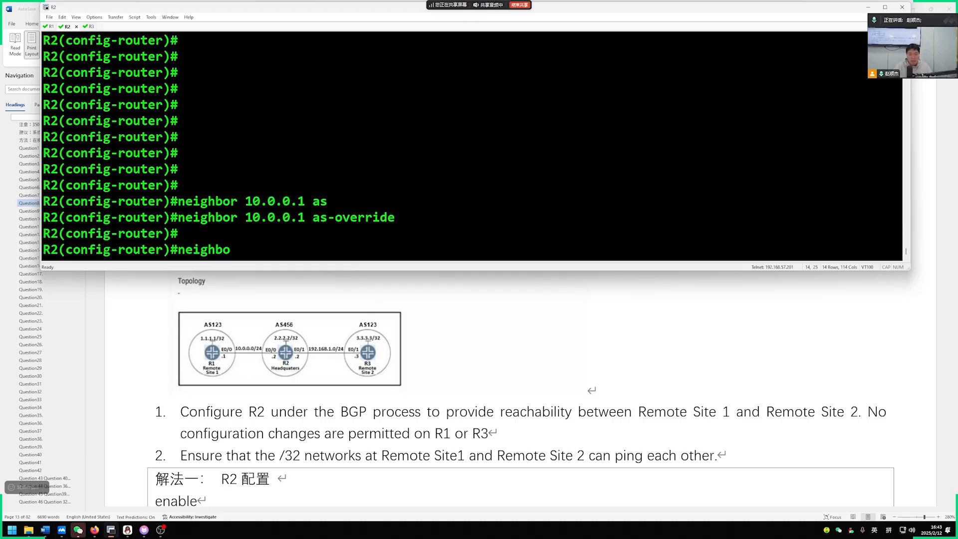
text(r 192.)
text(168.1.3 as)
Step: Configure neighbor 192.168.1.3 as-override, end configuration, and return to R1's session
key(Tab)
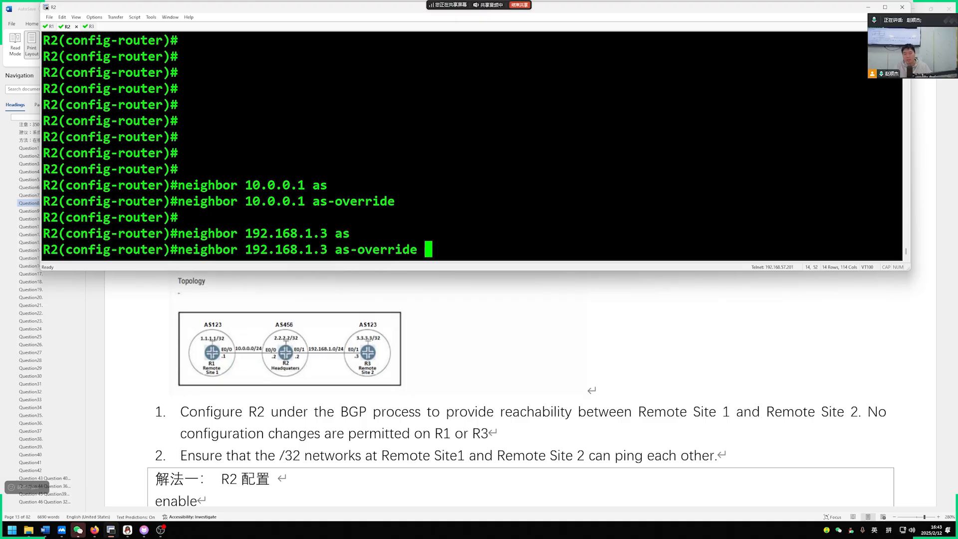
key(Return)
key(Return)
key(Return)
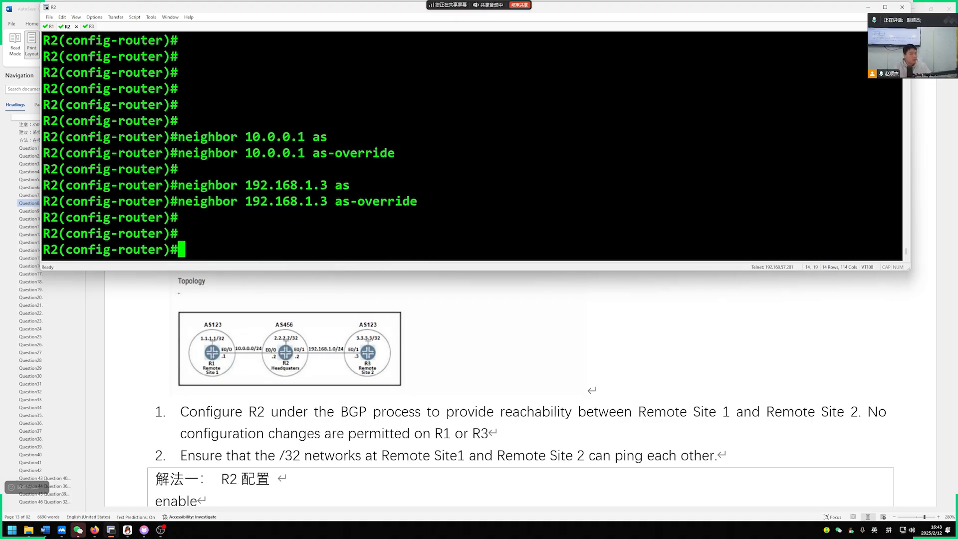
text(en)
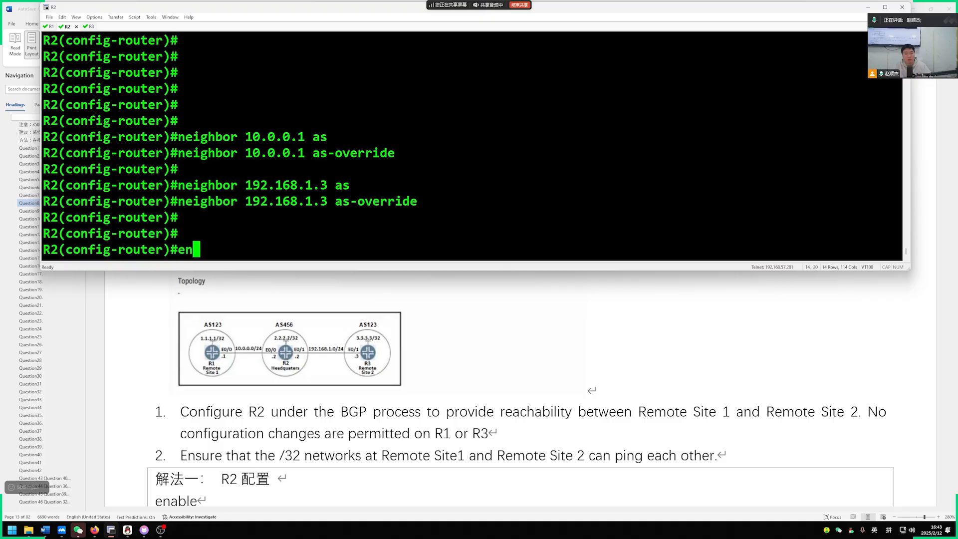
text(d)
key(Return)
key(Return)
key(alt+1)
Step: Display R1's current BGP table with show ip bgp
key(Return)
key(Return)
text(show)
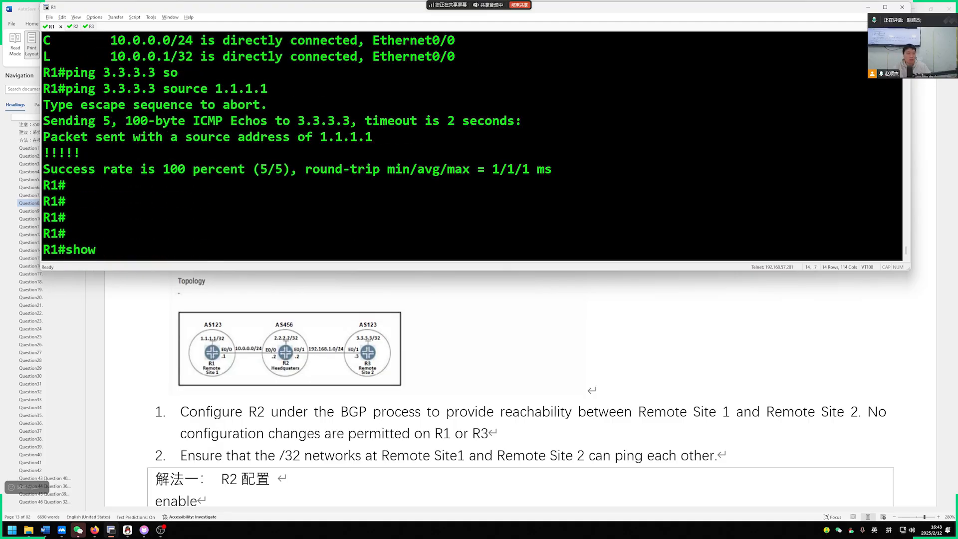
text( ip bgp)
key(Return)
key(Return)
key(Return)
key(Return)
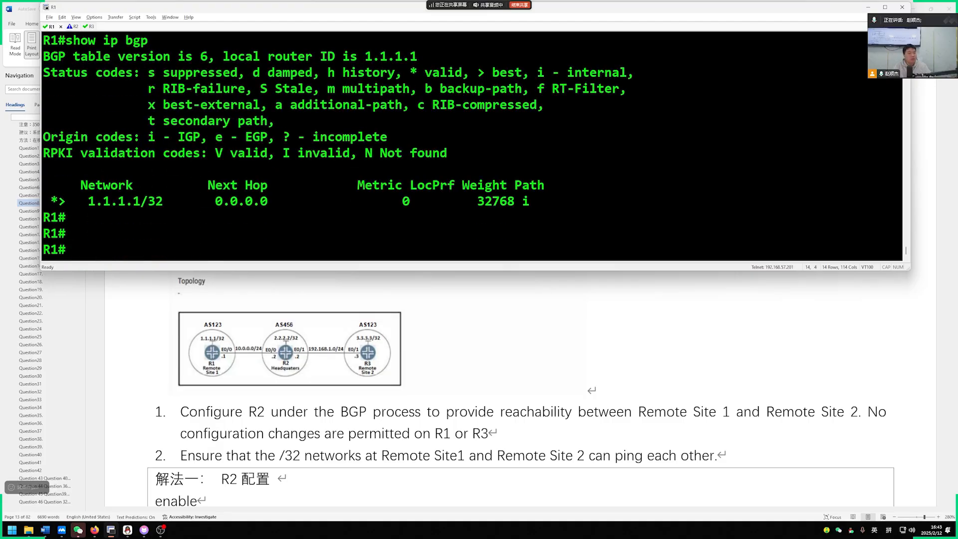
text(show ip bgp)
key(Return)
Step: Run clear ip bgp * soft out on R2 to resend outbound updates
key(alt+2)
text(cl)
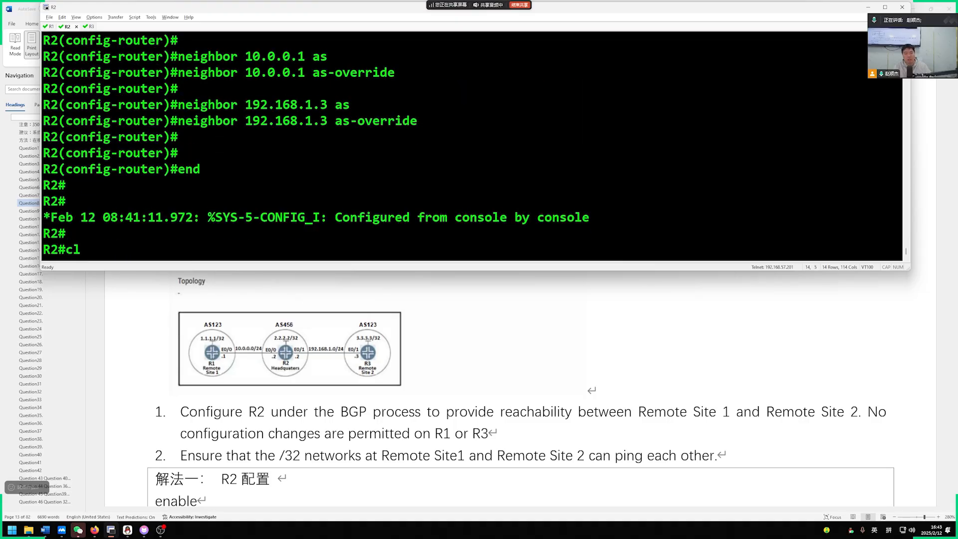
text(ear ip bgp * so)
key(Tab)
text(ou)
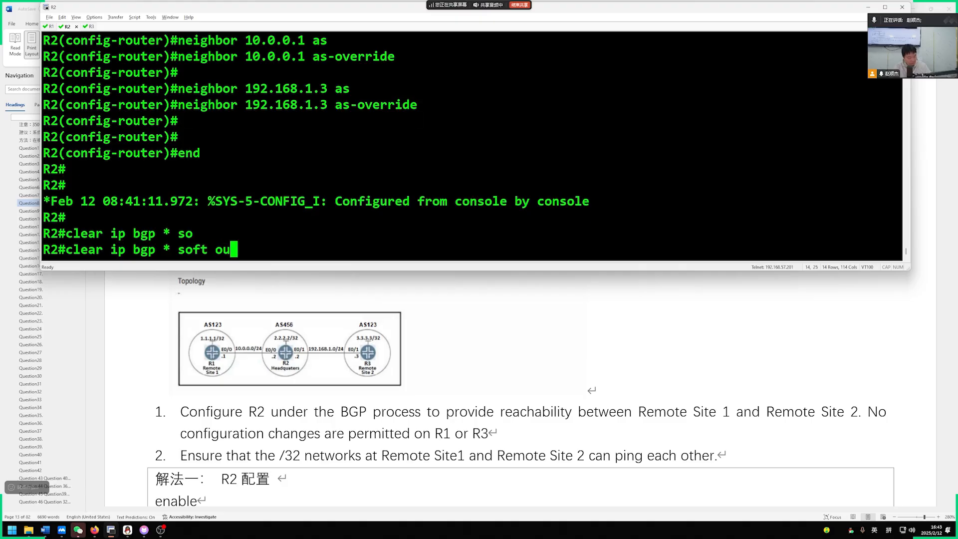
key(Tab)
key(Return)
key(Return)
key(Return)
key(Return)
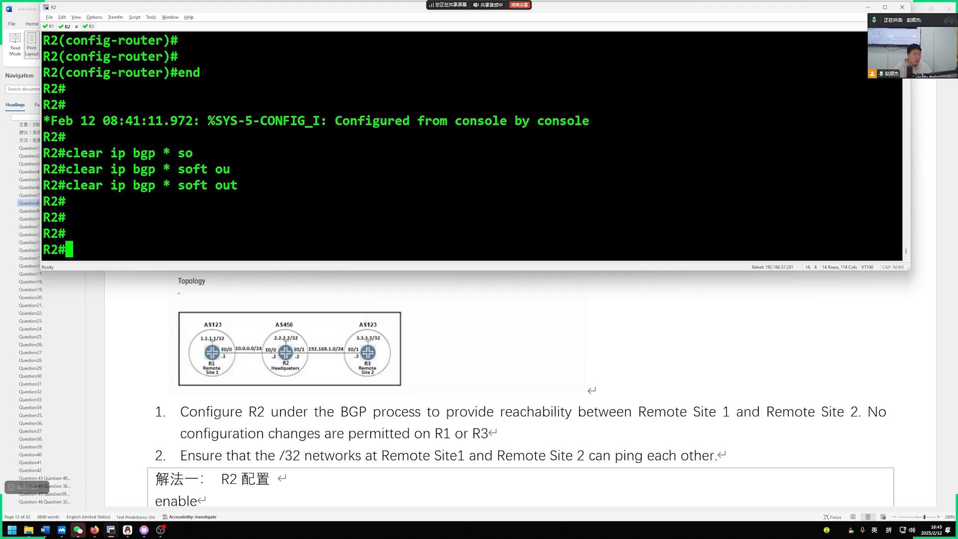
Step: Display R1's updated BGP table now holding 3.3.3.3/32 via 10.0.0.2
key(alt+1)
text(sh)
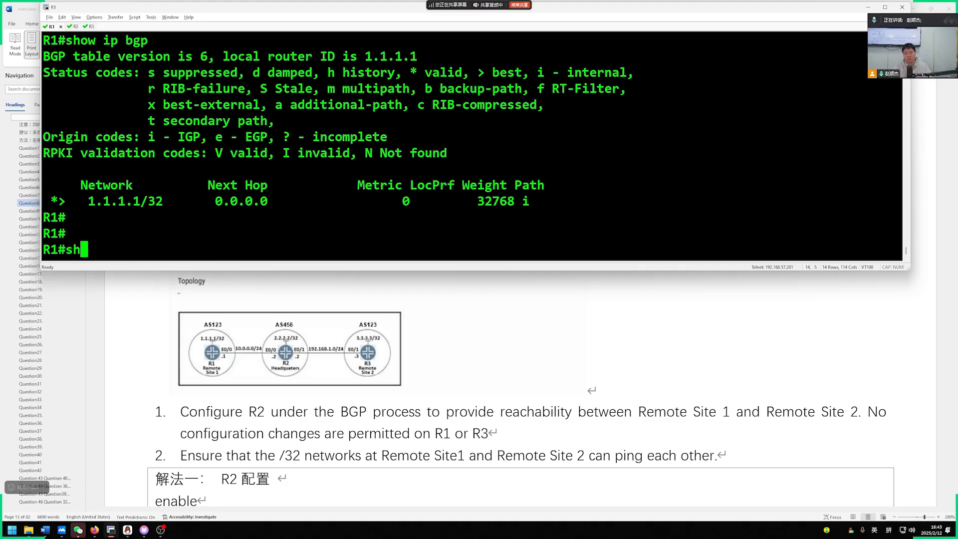
key(Tab)
text(ip bgp)
key(Return)
key(Return)
key(Return)
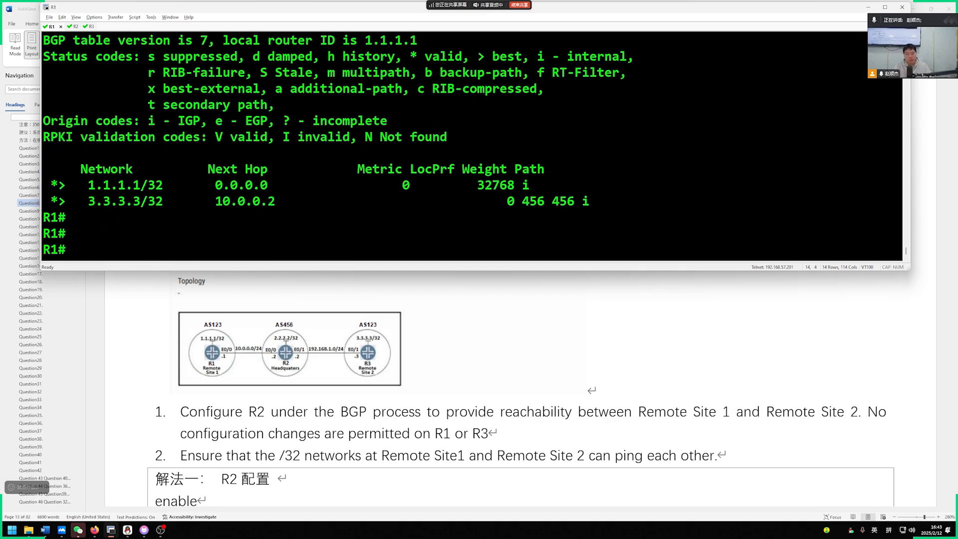
Step: Highlight the 3.3.3.3/32 route and its 456 456 AS path in R1's table
drag(170, 201, 88, 201)
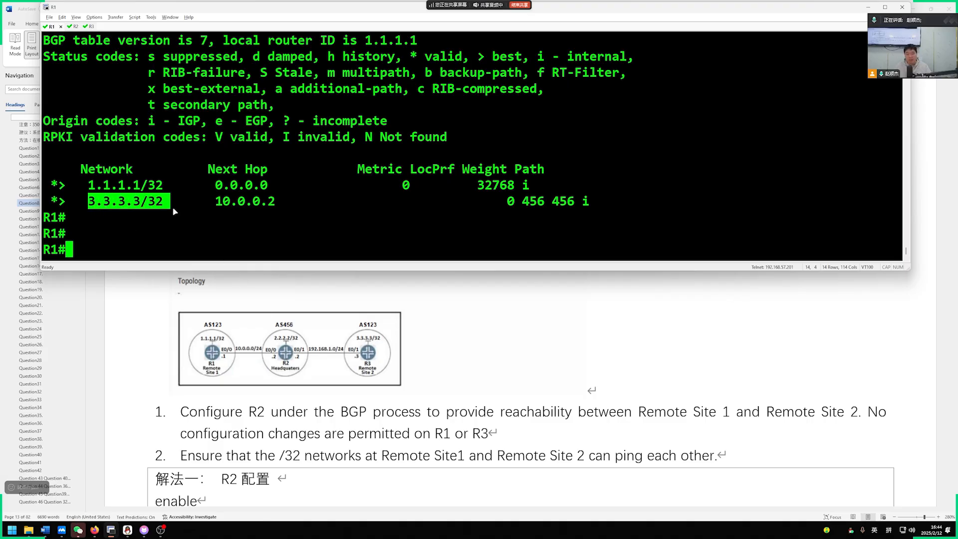
drag(172, 201, 90, 203)
drag(523, 201, 576, 200)
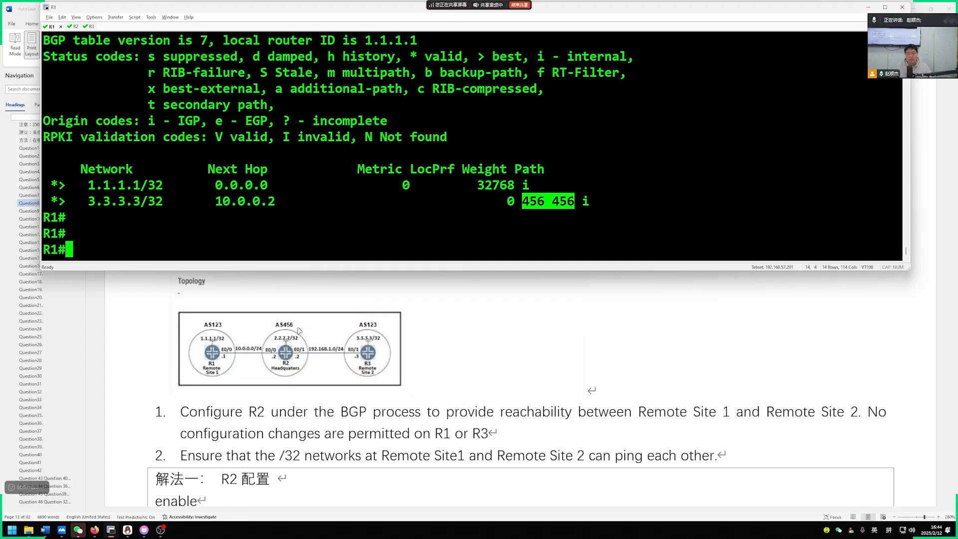
drag(575, 200, 552, 201)
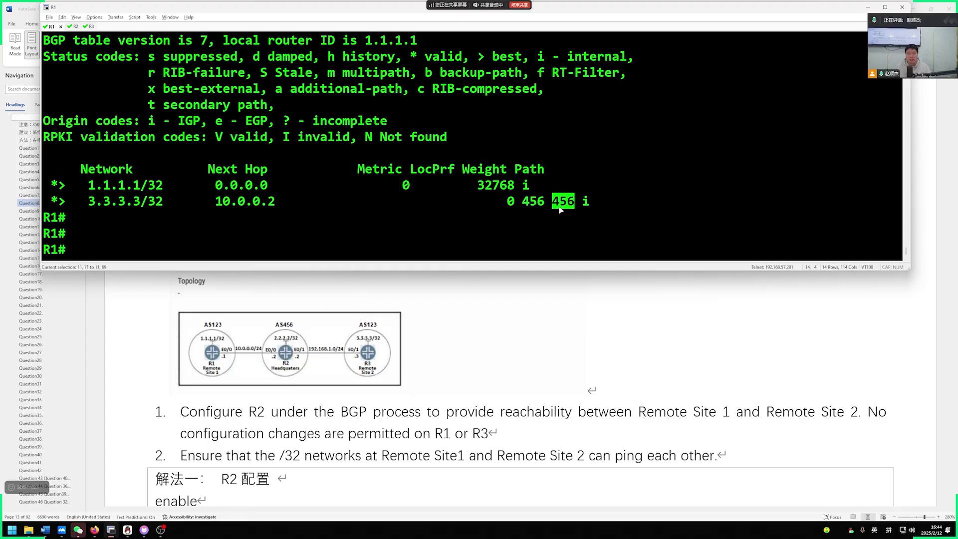
double_click(534, 201)
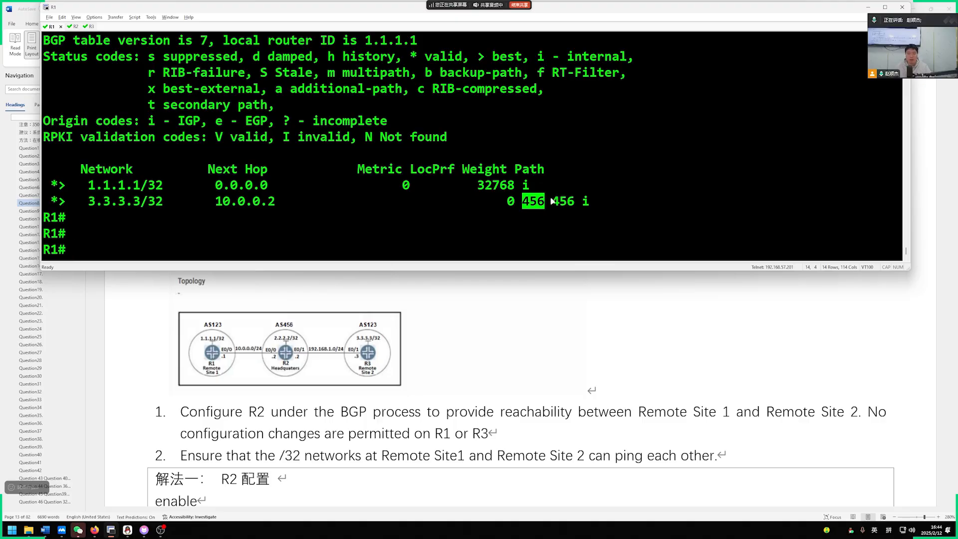
drag(546, 201, 575, 202)
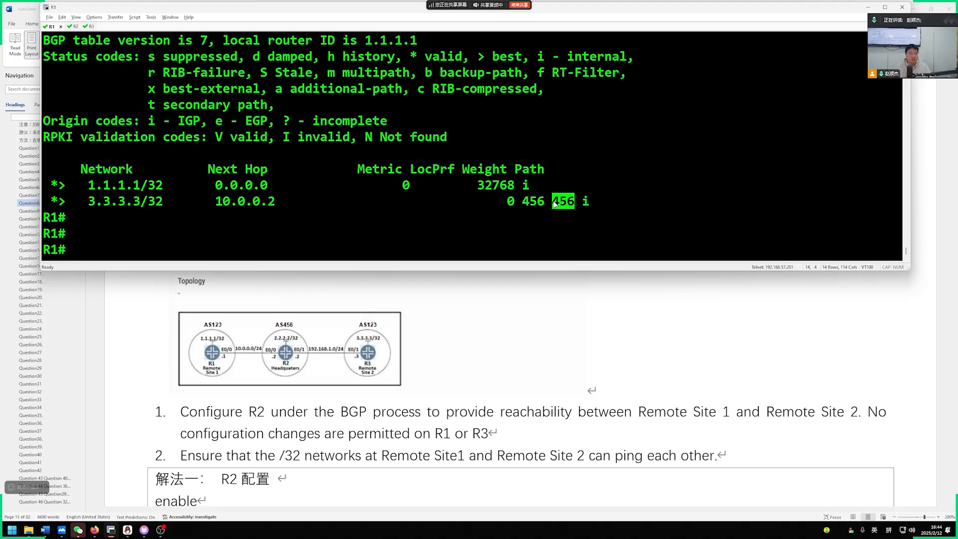
click(293, 213)
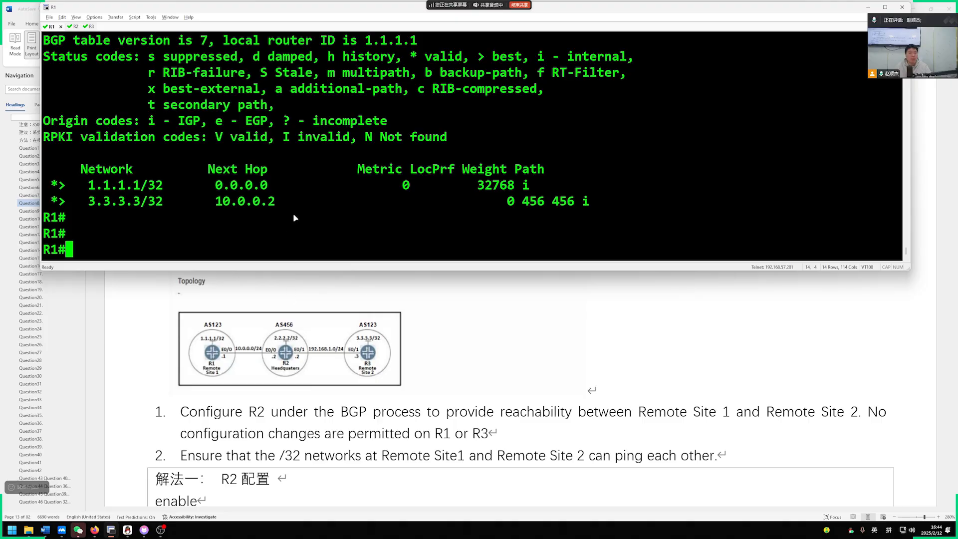
key(Return)
key(Return)
key(Return)
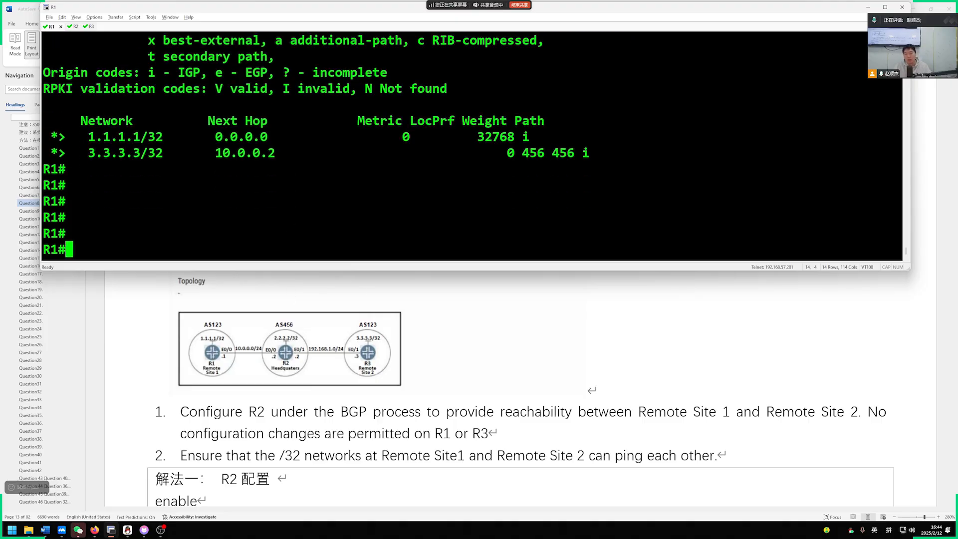
Step: Confirm R3 learned 1.1.1.1/32, then ping 3.3.3.3 source 1.1.1.1 from R1 successfully
key(ctrl+Tab)
text(show ip bgp)
key(Return)
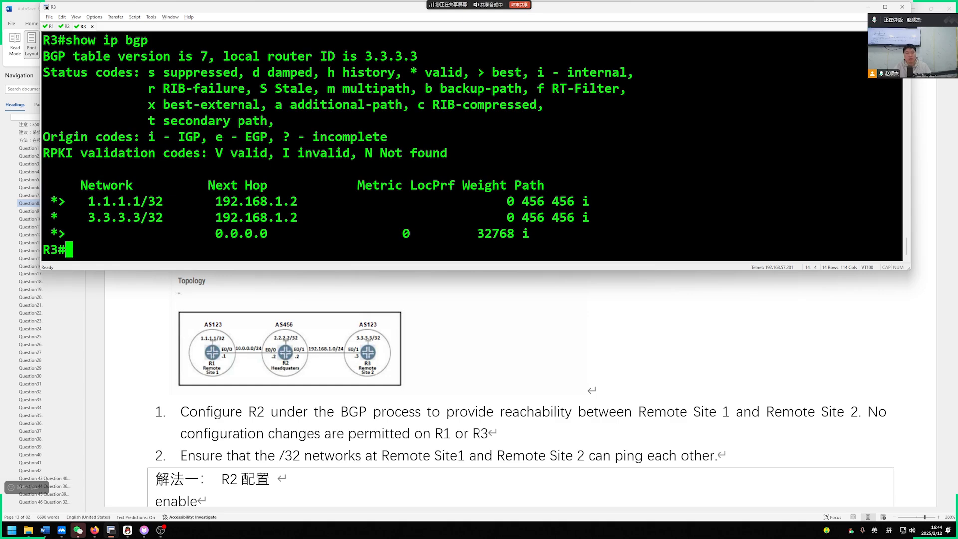
drag(89, 201, 166, 204)
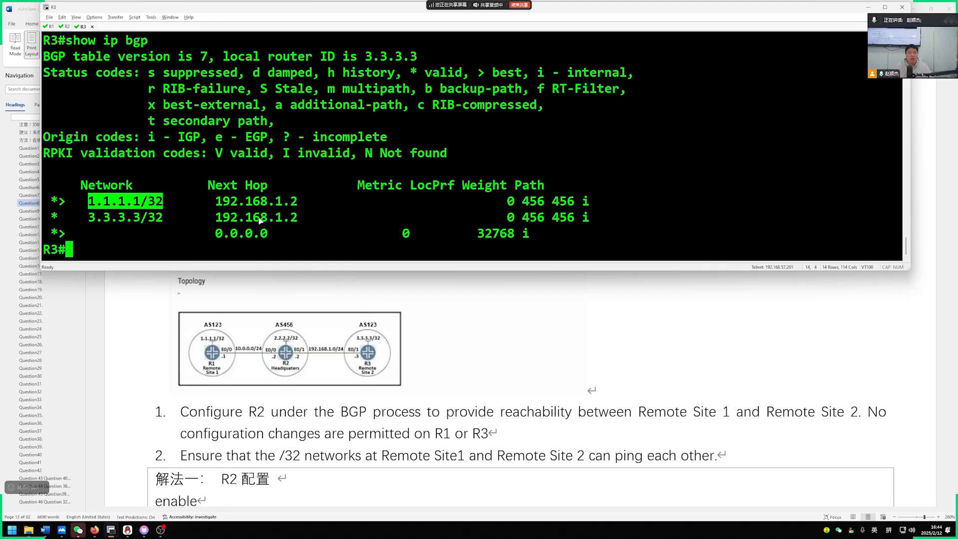
key(alt+1)
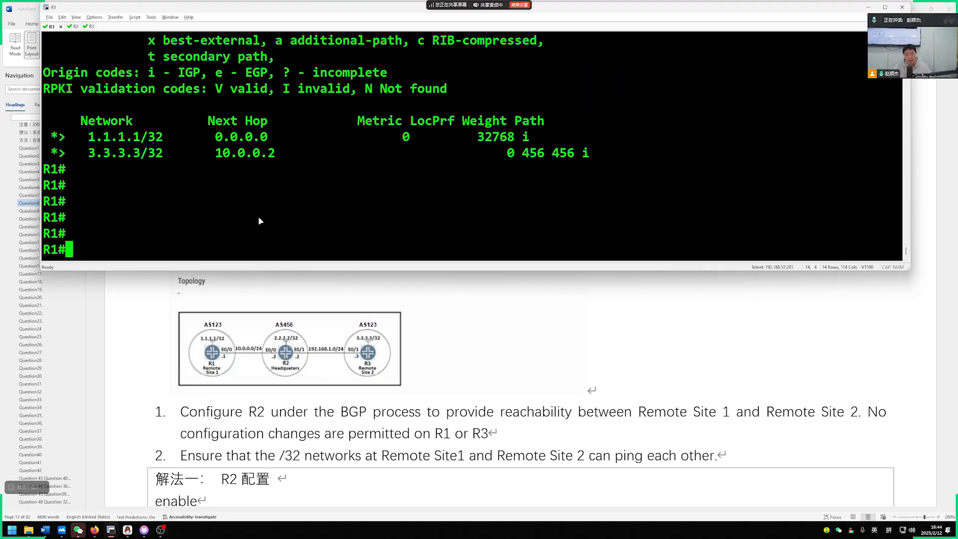
text(ping 3.3.3.3 so)
key(Tab)
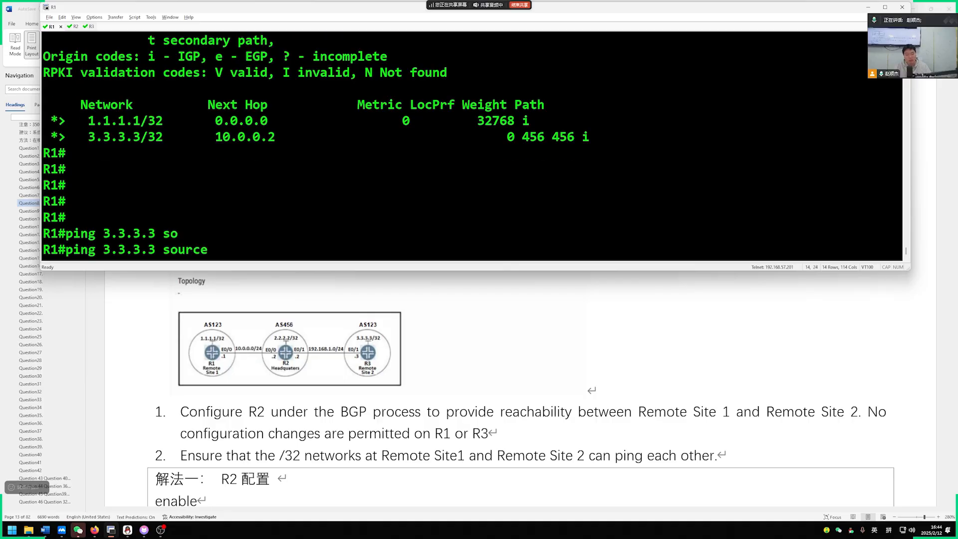
text(1.1.1.1)
key(Return)
key(Return)
key(Return)
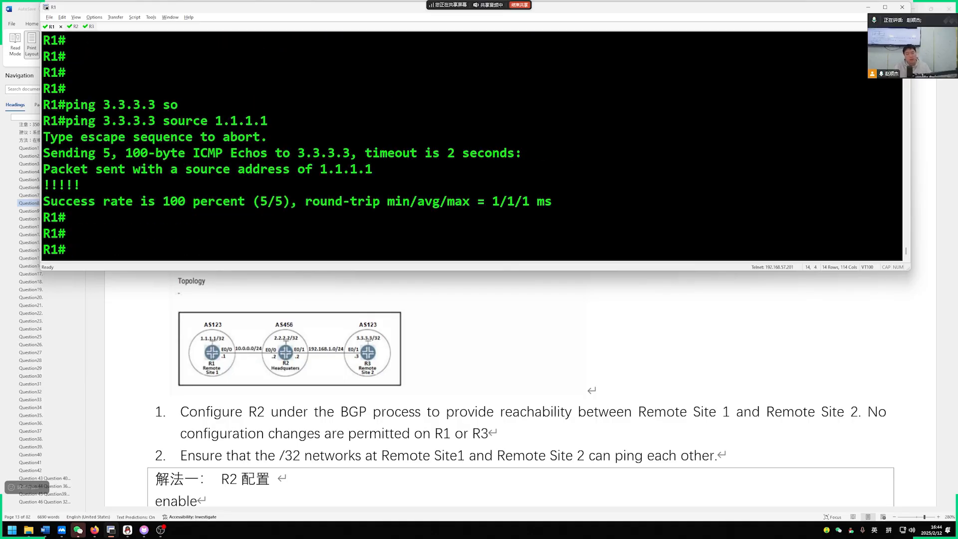
scroll(292, 408, down, 5)
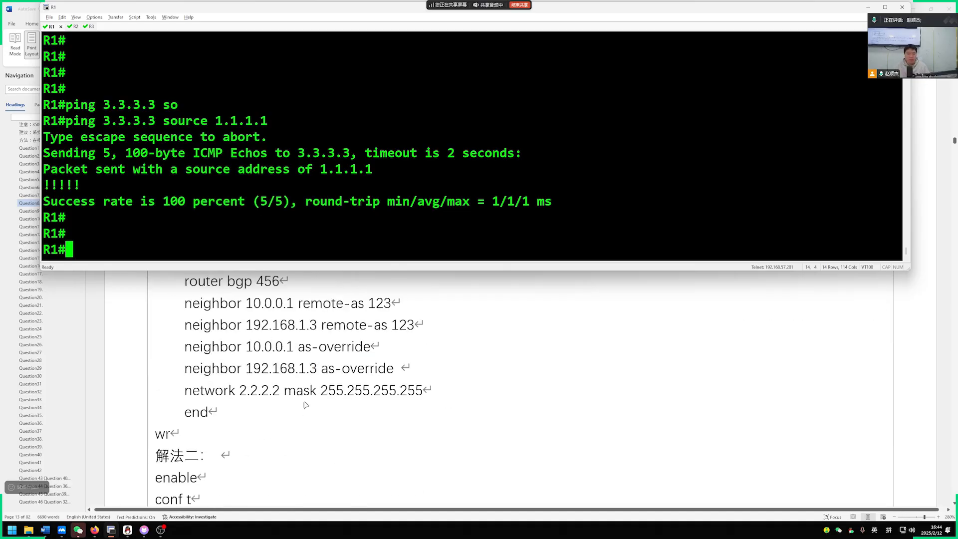
scroll(292, 407, down, 5)
scroll(292, 407, down, 5)
scroll(234, 365, down, 4)
scroll(234, 365, up, 5)
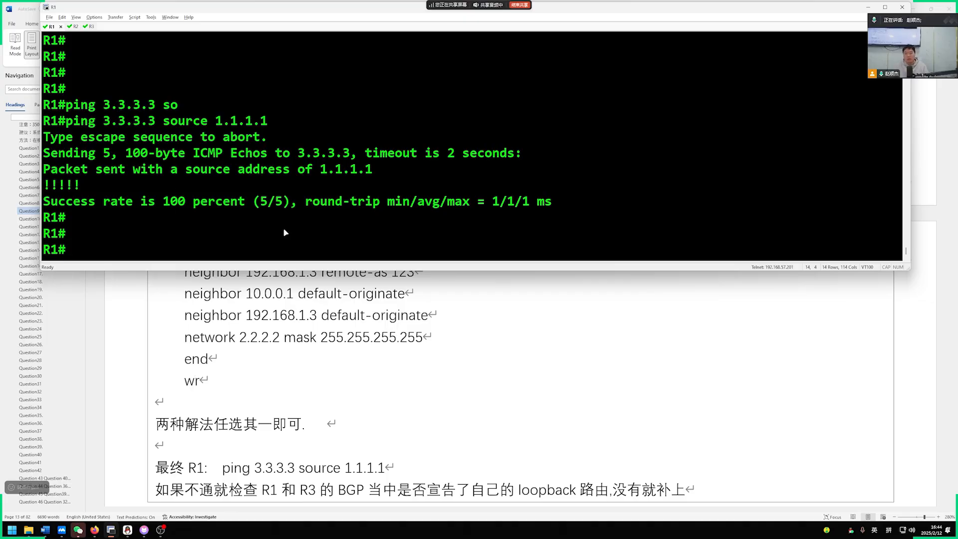
scroll(300, 360, up, 3)
scroll(348, 357, up, 2)
scroll(348, 357, up, 3)
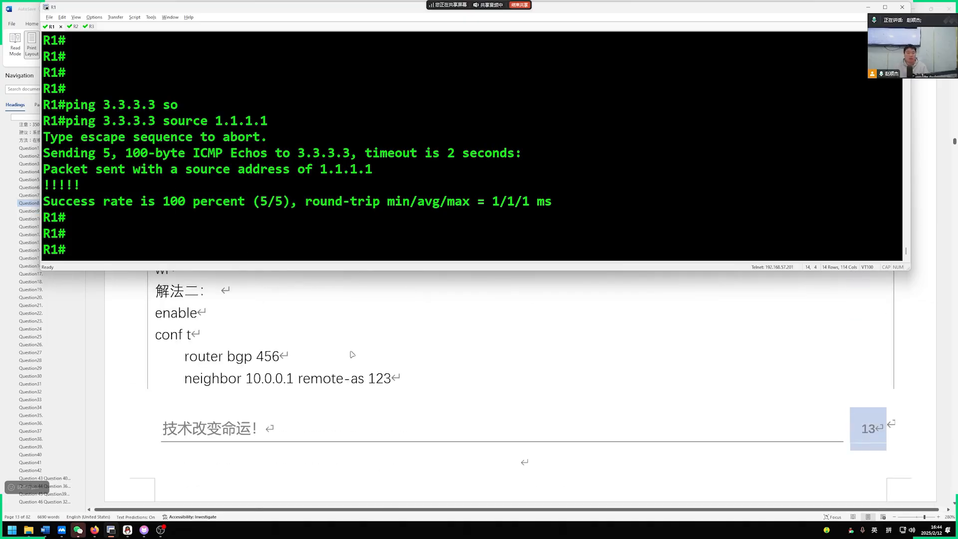
scroll(349, 356, up, 3)
scroll(323, 360, up, 2)
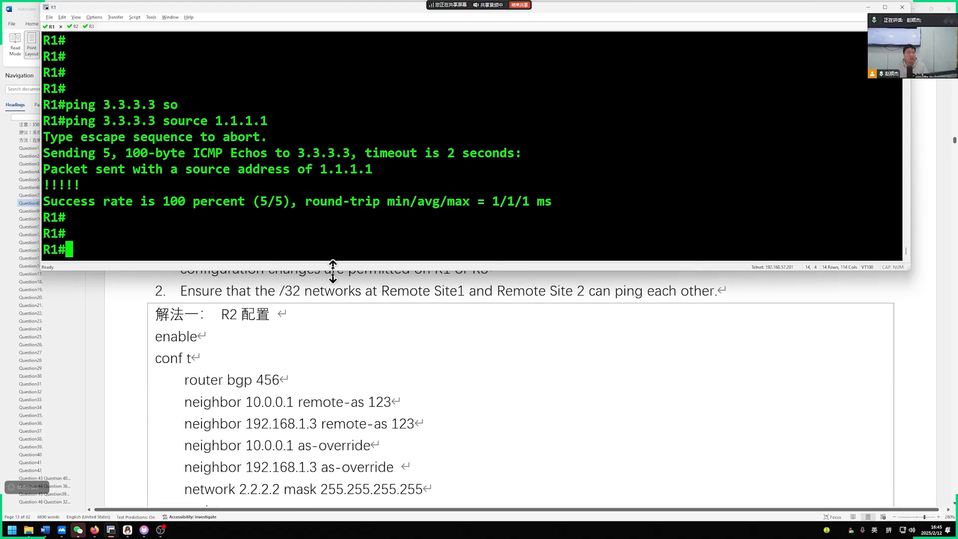
Step: Shorten the terminal window to reveal the R2 as-override solution commands in Word
mouse_move(330, 271)
mouse_down()
mouse_move(334, 248)
mouse_move(333, 262)
mouse_up()
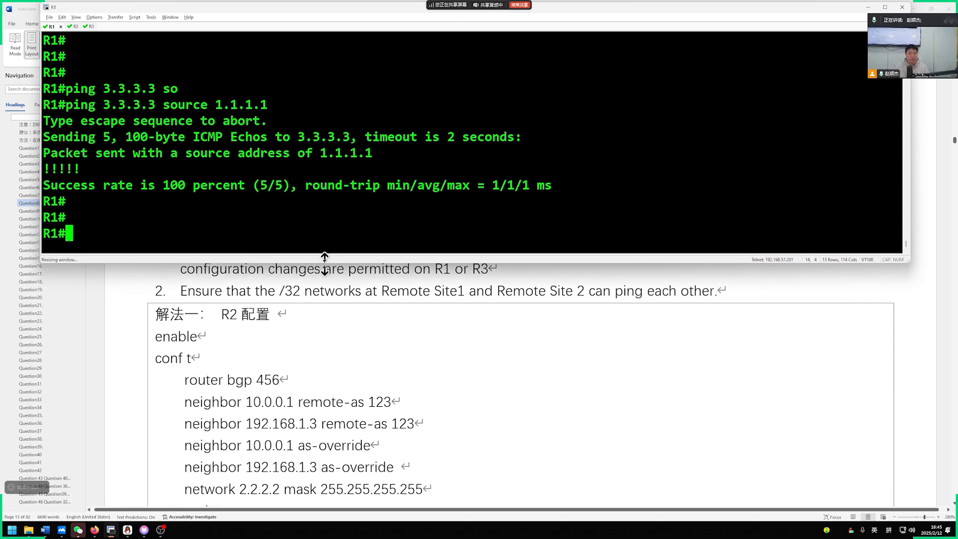